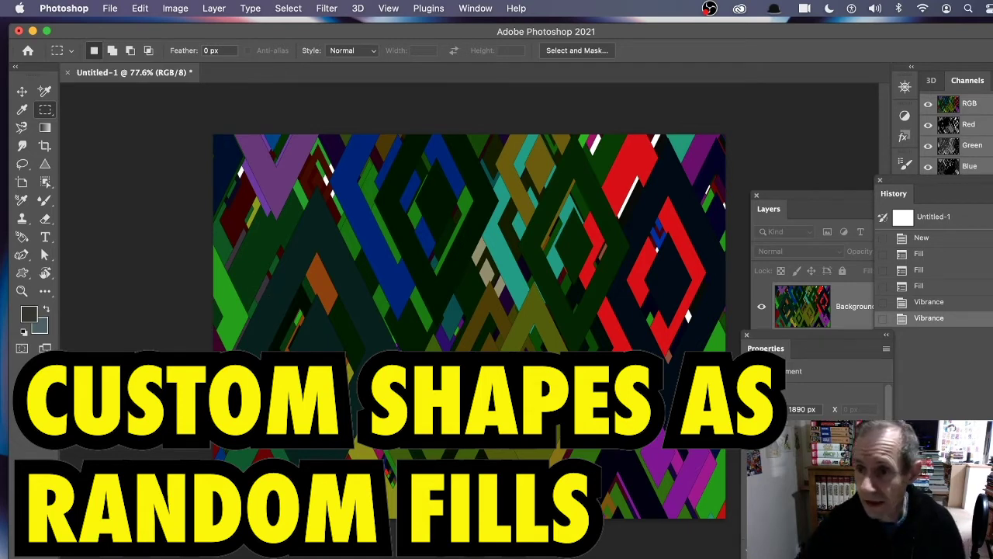
Step: Restore the blank Untitled-1 snapshot and set the Custom Shape tool to the hollow diamond Shape 39 from GX56_Diamonds1_001, in Shape mode
click(928, 221)
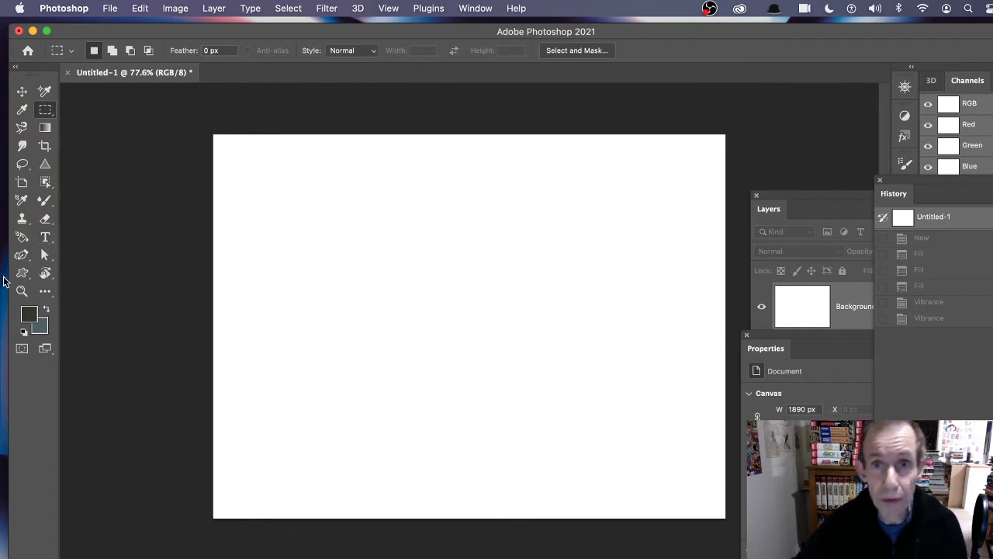
click(21, 274)
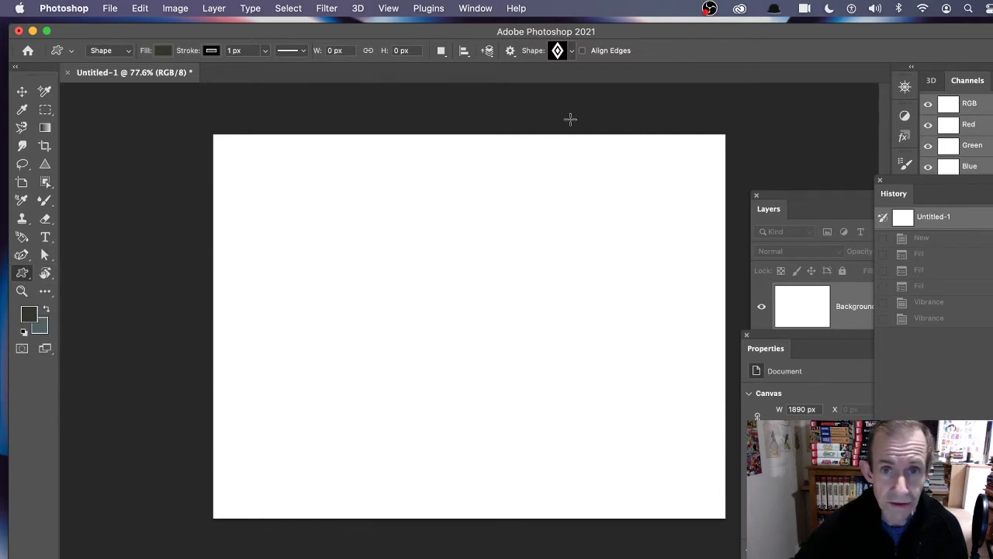
click(571, 51)
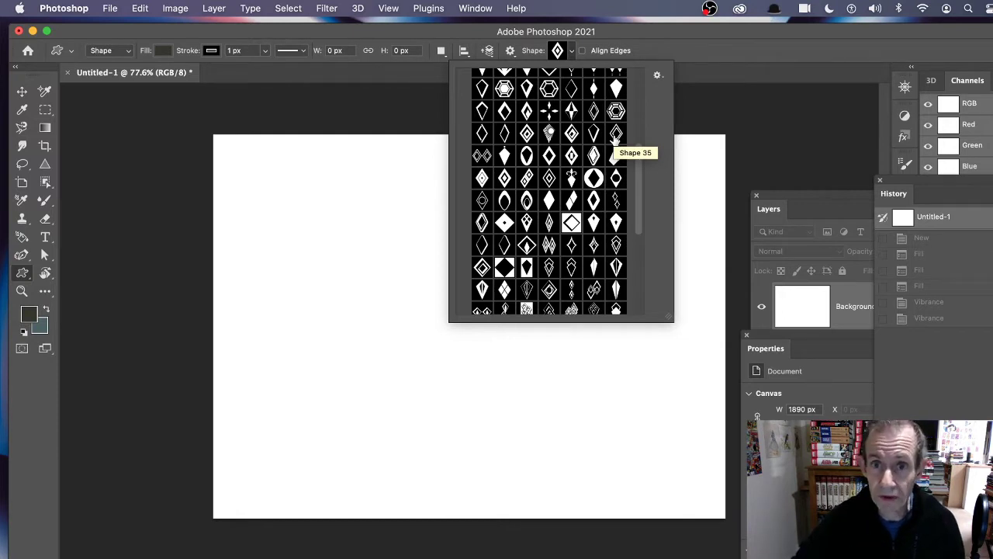
drag(636, 166, 654, 50)
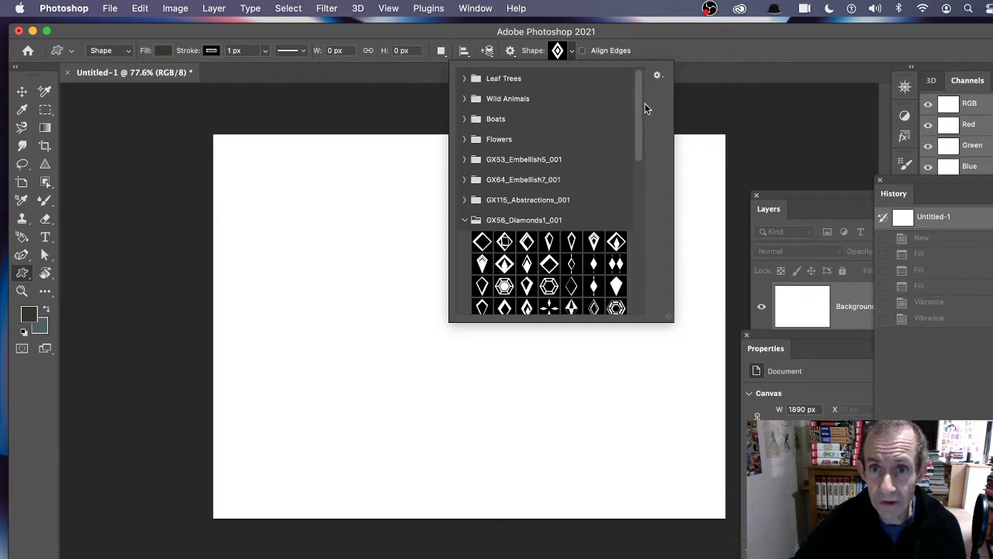
scroll(649, 158, down, 3)
scroll(651, 163, down, 5)
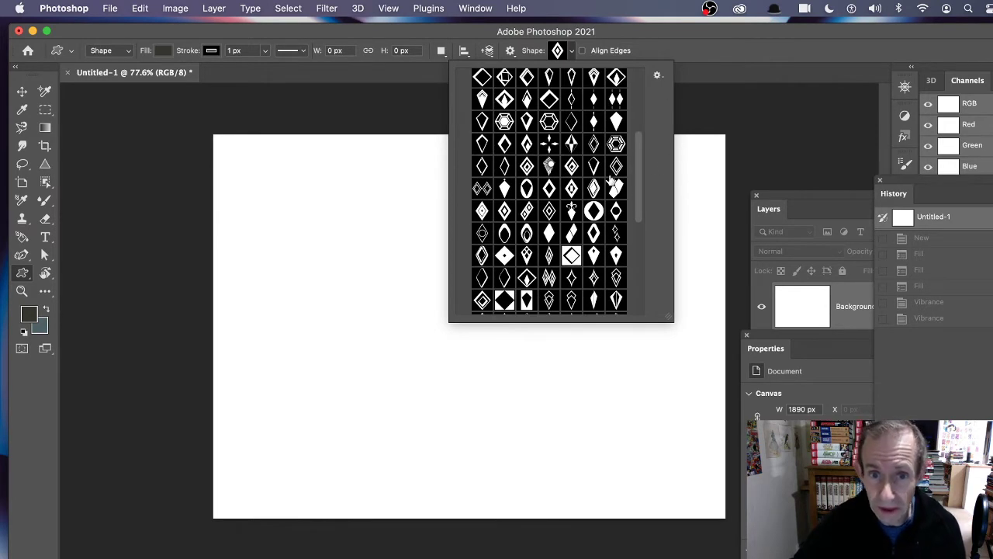
click(548, 189)
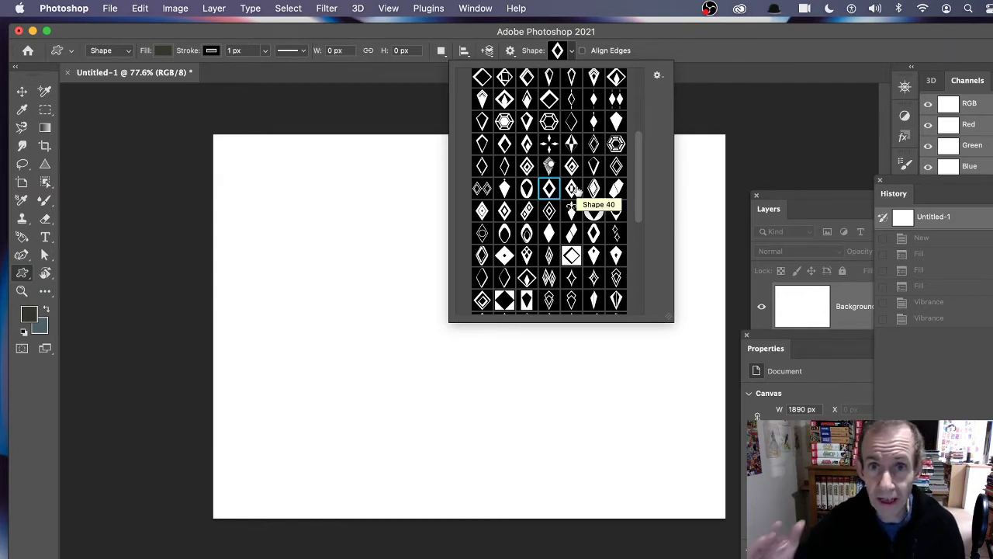
click(119, 32)
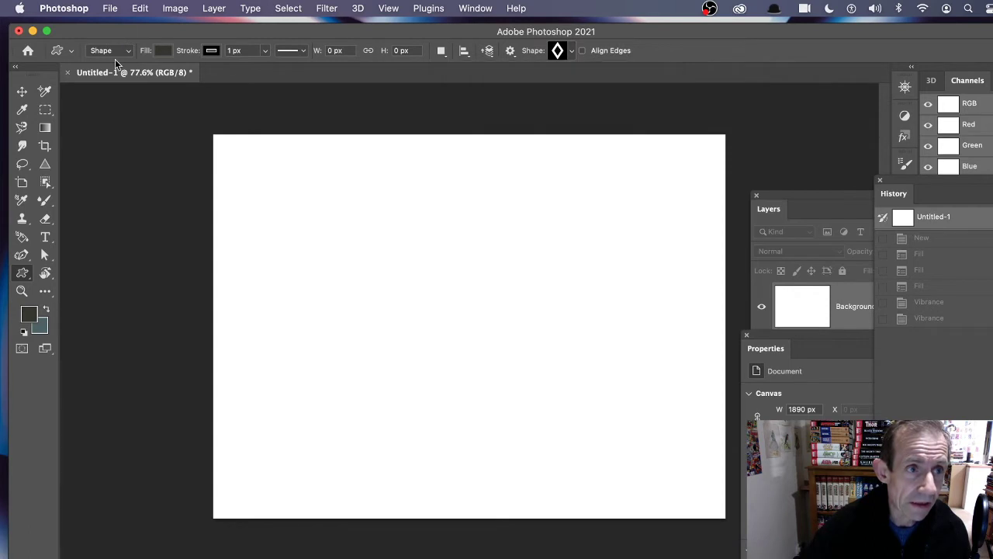
click(115, 51)
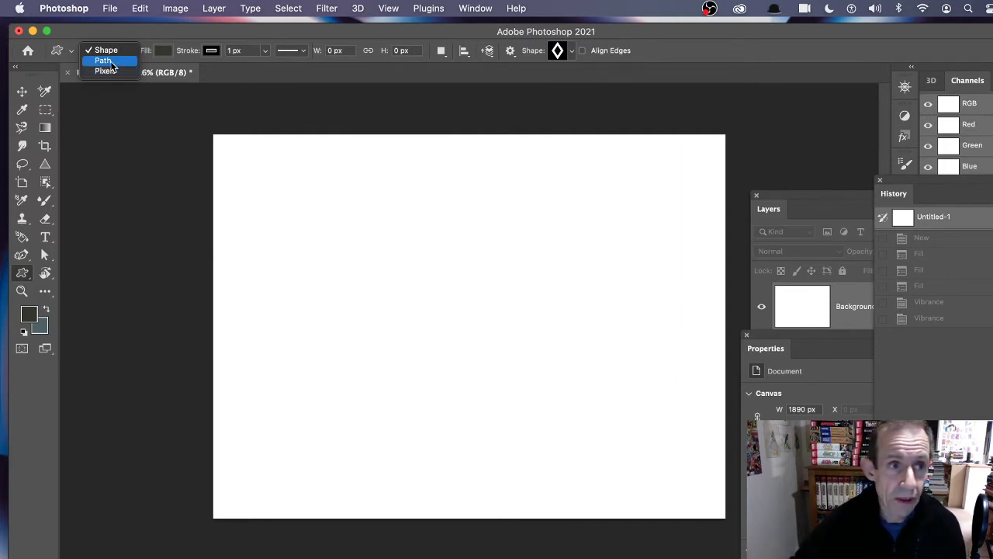
click(112, 51)
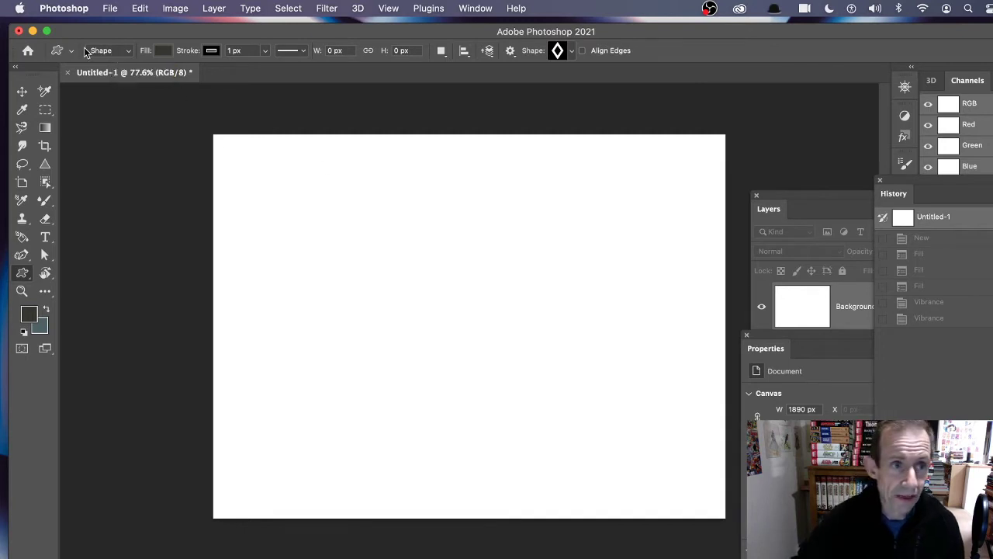
Step: Set the foreground color to gray 888888 and draw the diamond shape about 366 by 704 px in the upper middle of the canvas
click(30, 315)
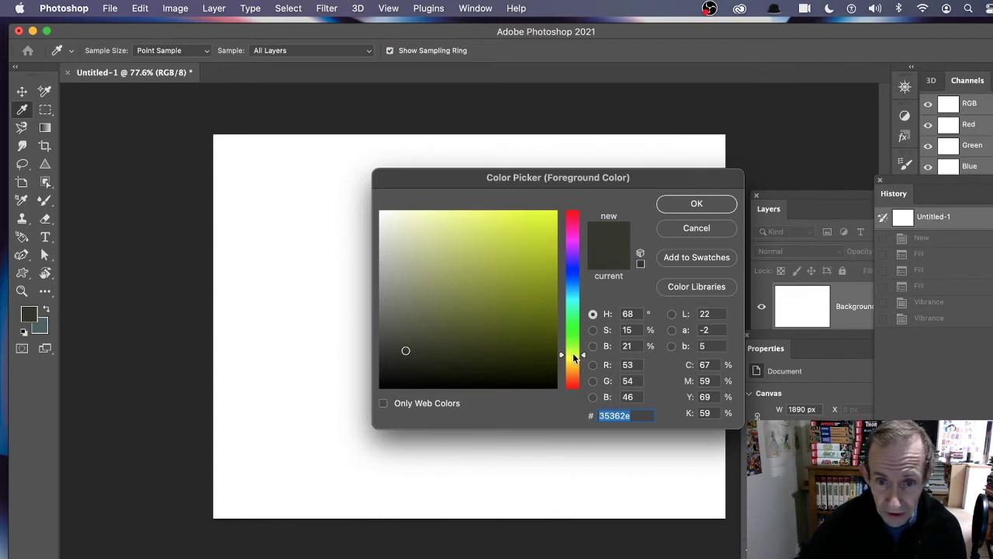
drag(572, 353, 578, 339)
drag(423, 301, 374, 292)
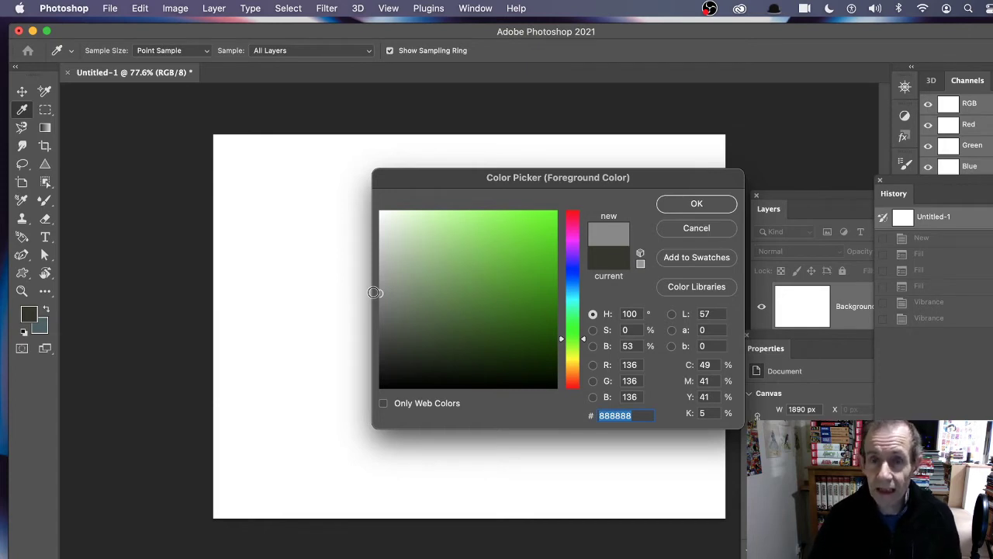
click(697, 206)
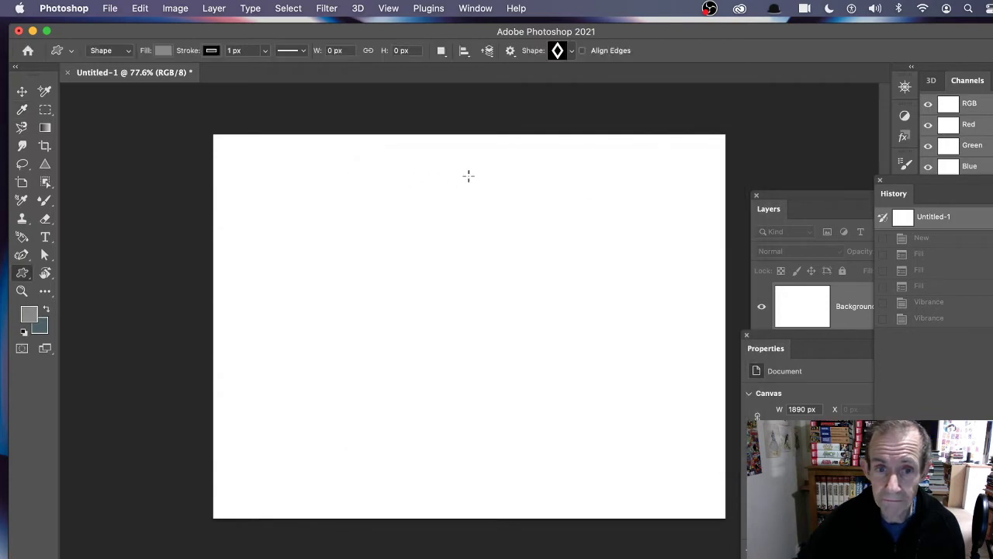
drag(396, 158, 494, 350)
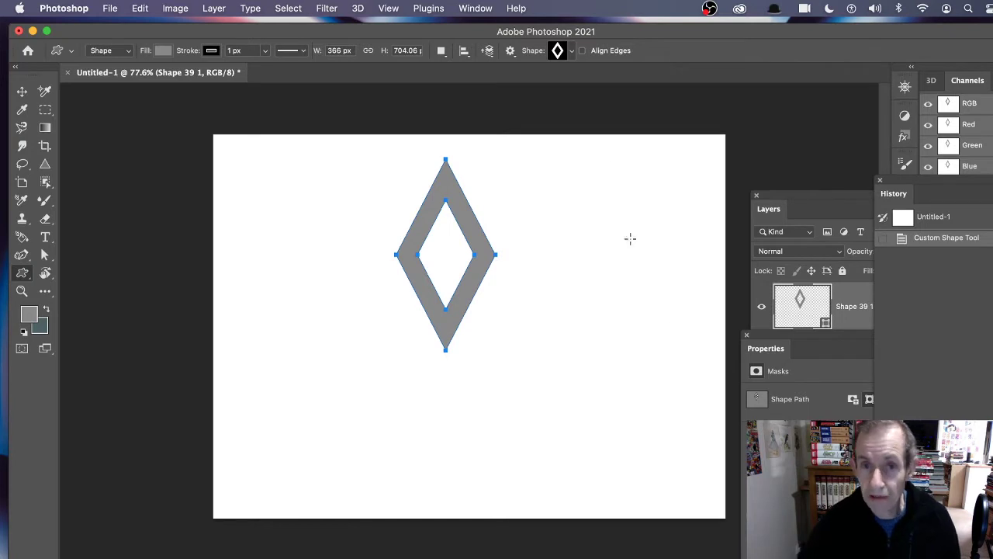
Step: Bring the layer list into view and delete the white Background layer beneath the diamond shape
click(476, 9)
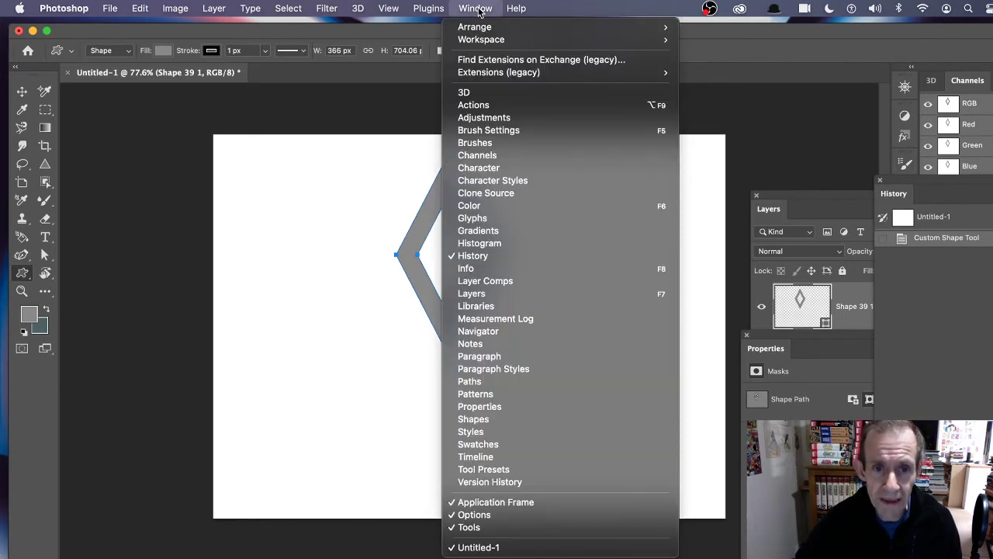
click(495, 294)
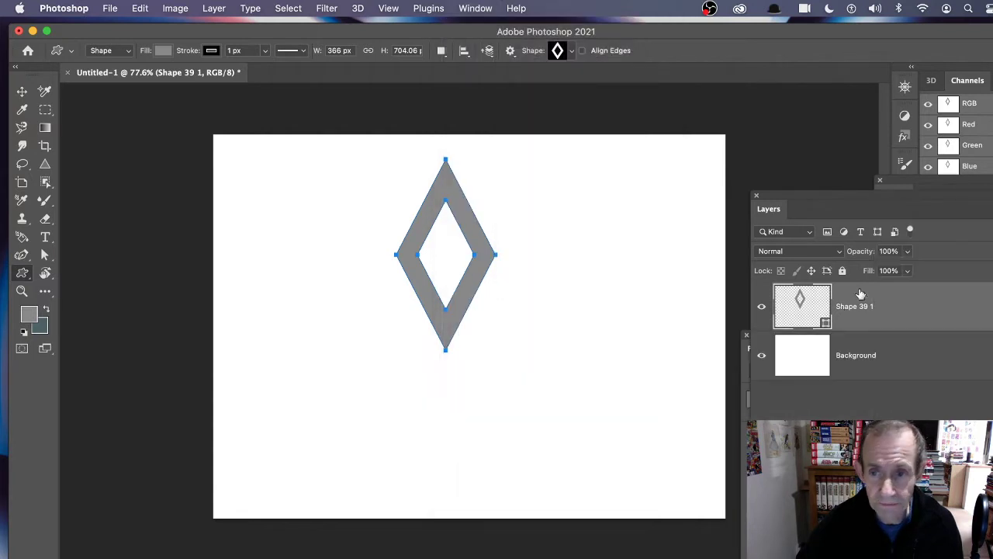
drag(776, 203, 532, 166)
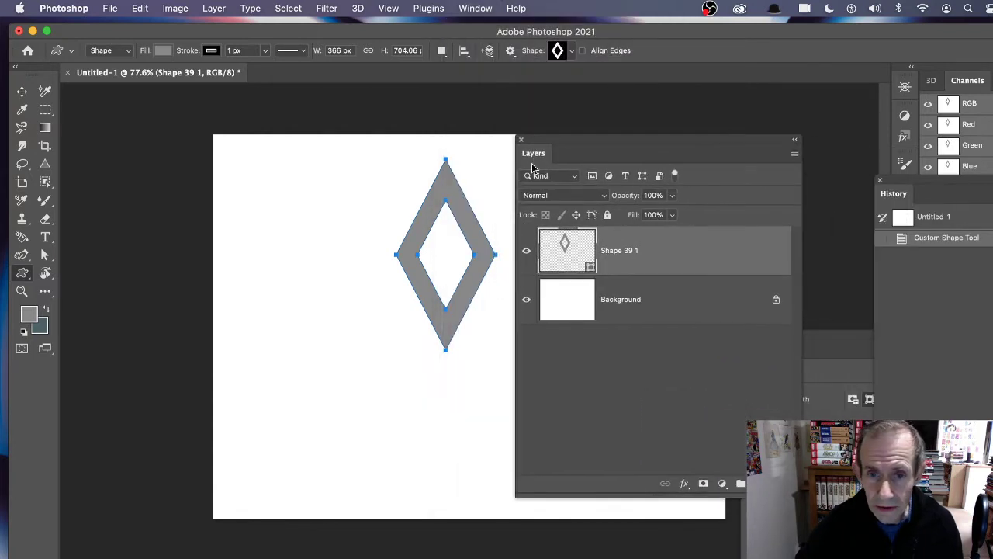
click(581, 302)
click(527, 298)
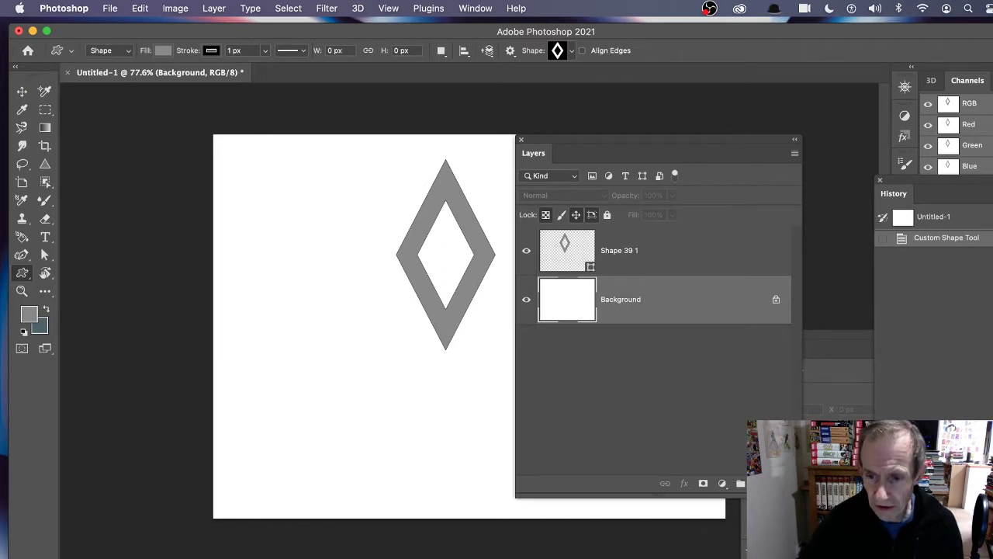
key(BackSpace)
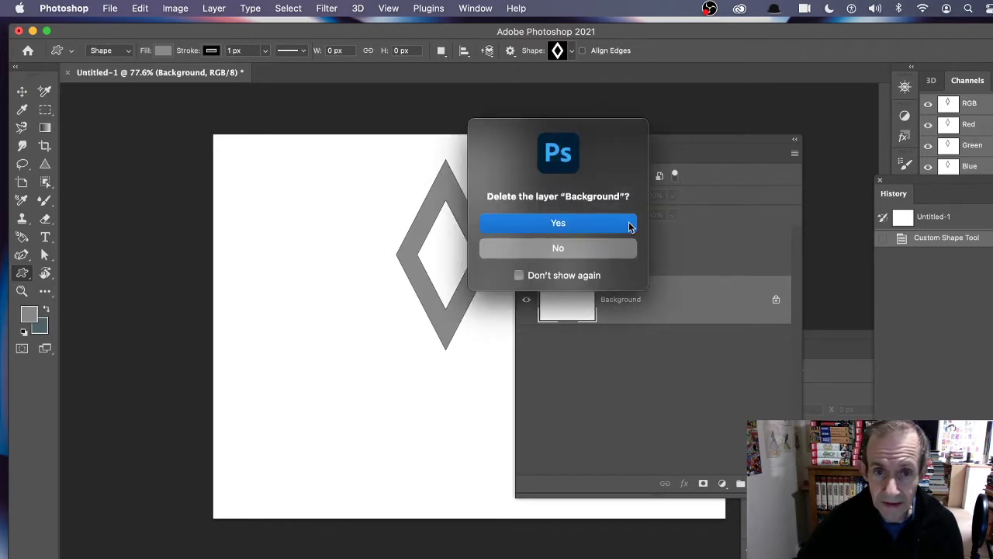
click(576, 222)
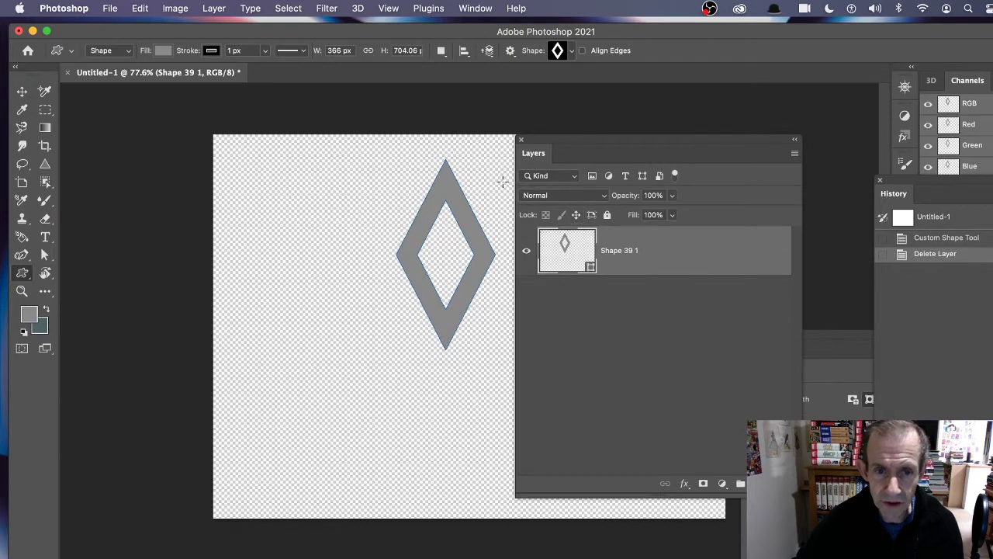
drag(611, 141, 766, 139)
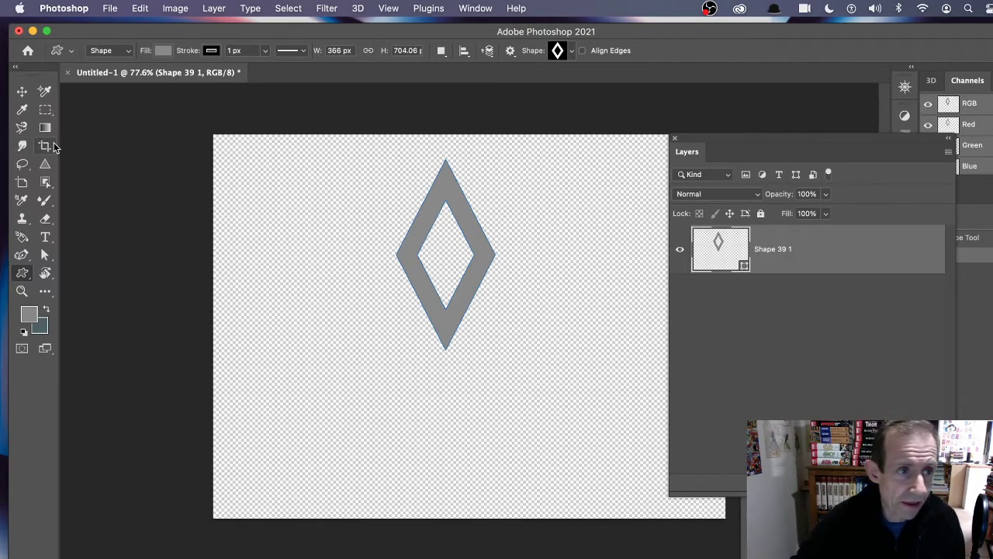
Step: Marquee-select a rectangle enclosing the whole diamond with a small margin and define it as a pattern with the default name
click(47, 110)
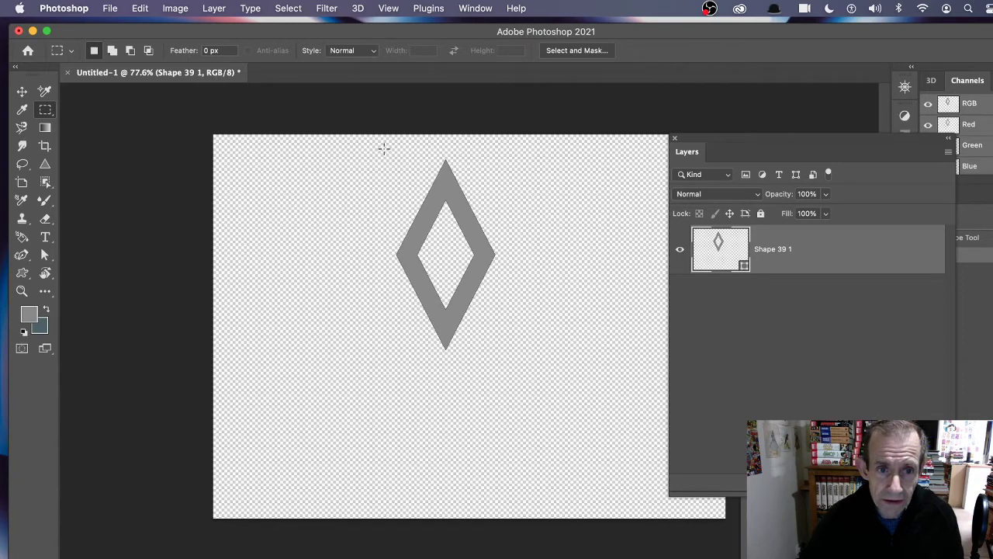
click(47, 113)
click(128, 112)
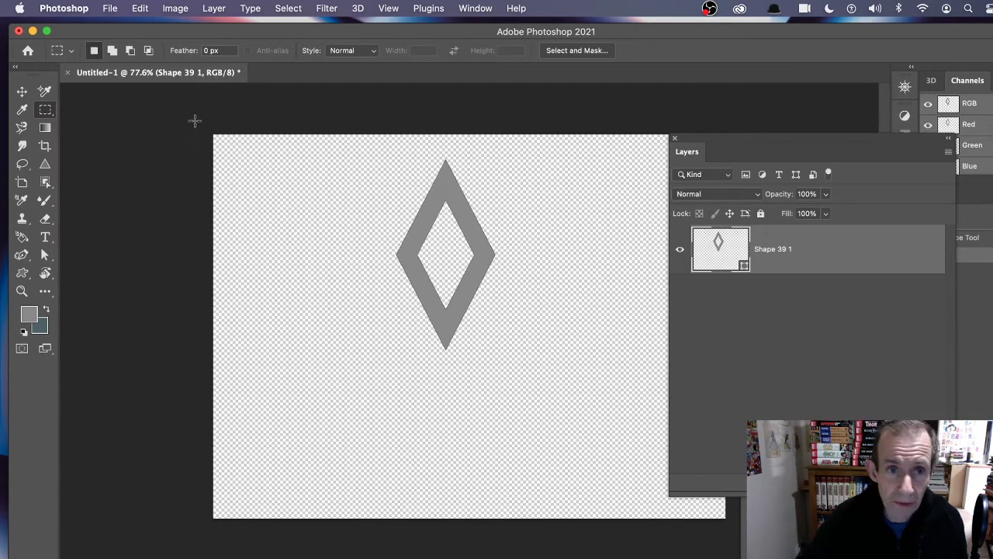
drag(381, 152, 511, 365)
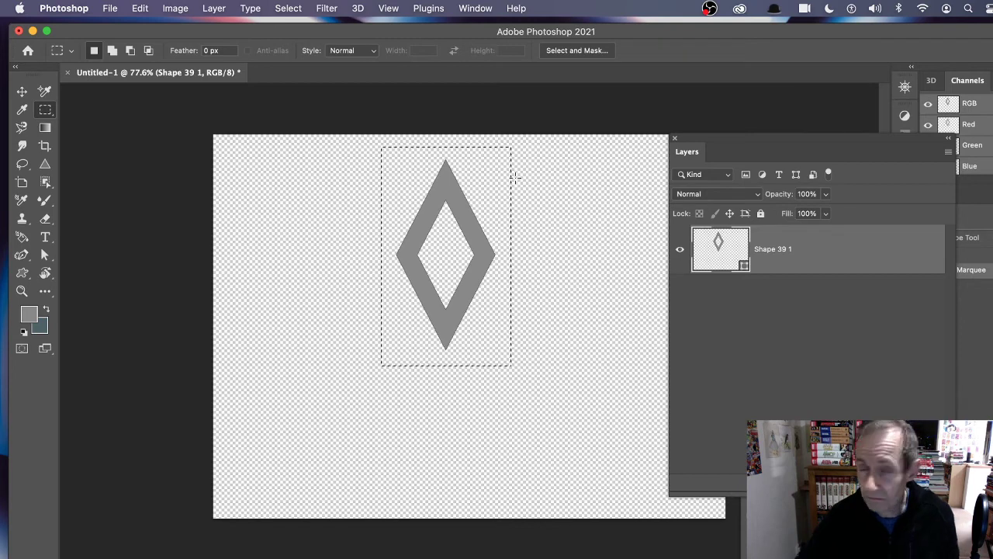
click(139, 8)
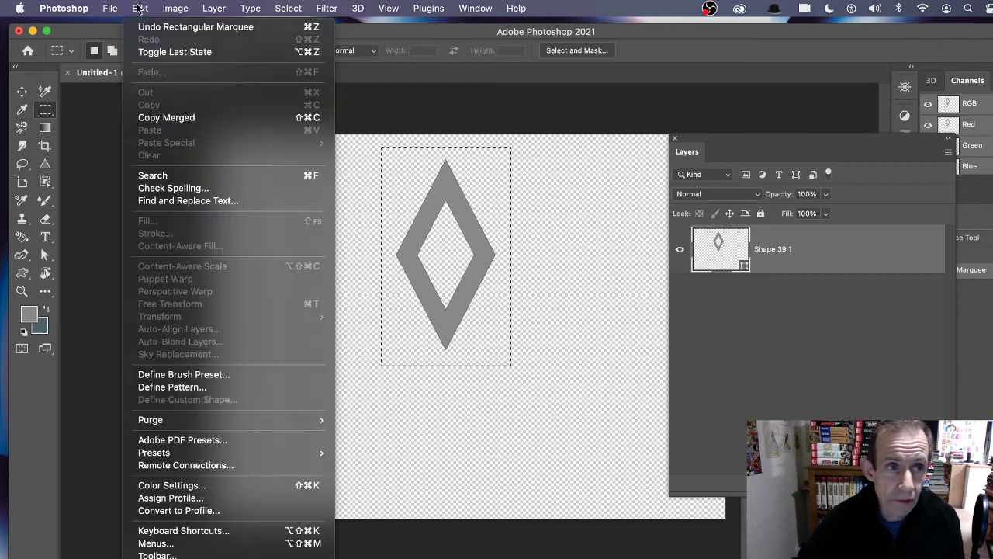
click(187, 391)
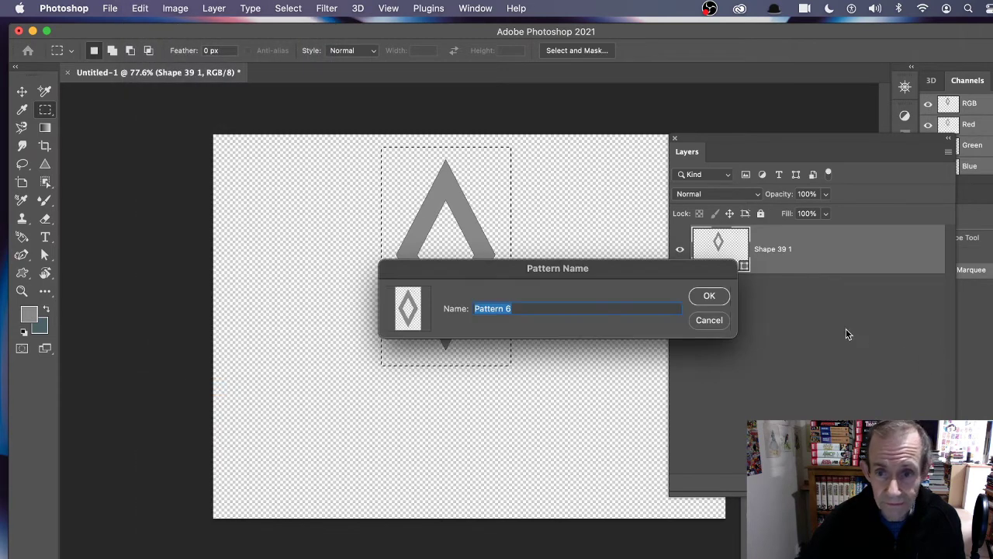
click(710, 295)
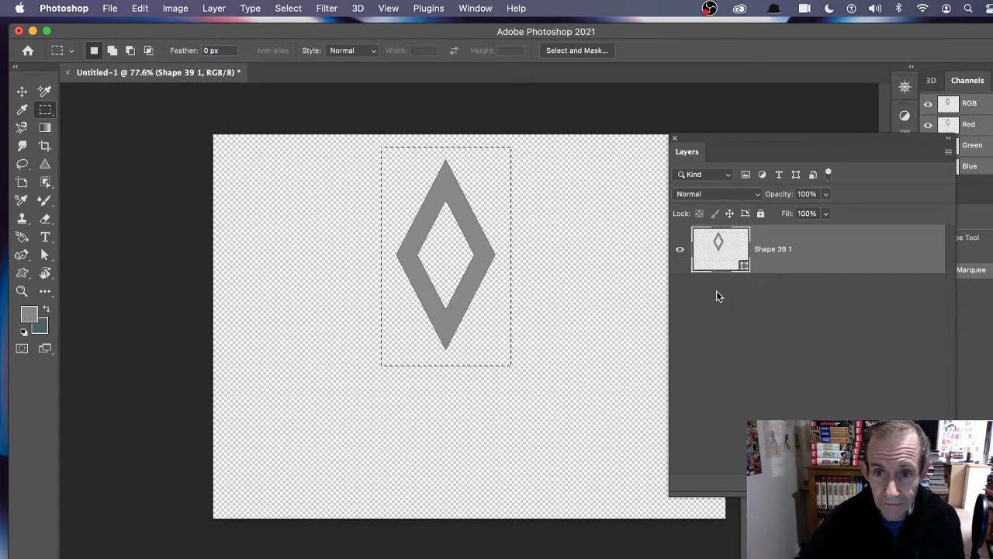
Step: Restore the blank Untitled-1 snapshot and open a Fill for the Background layer with Pattern as its contents
click(984, 216)
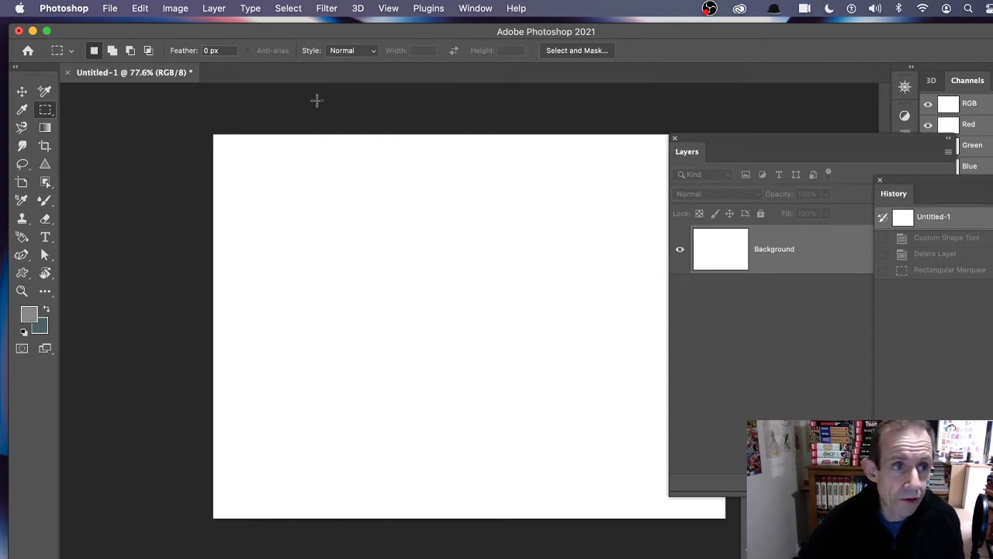
click(141, 8)
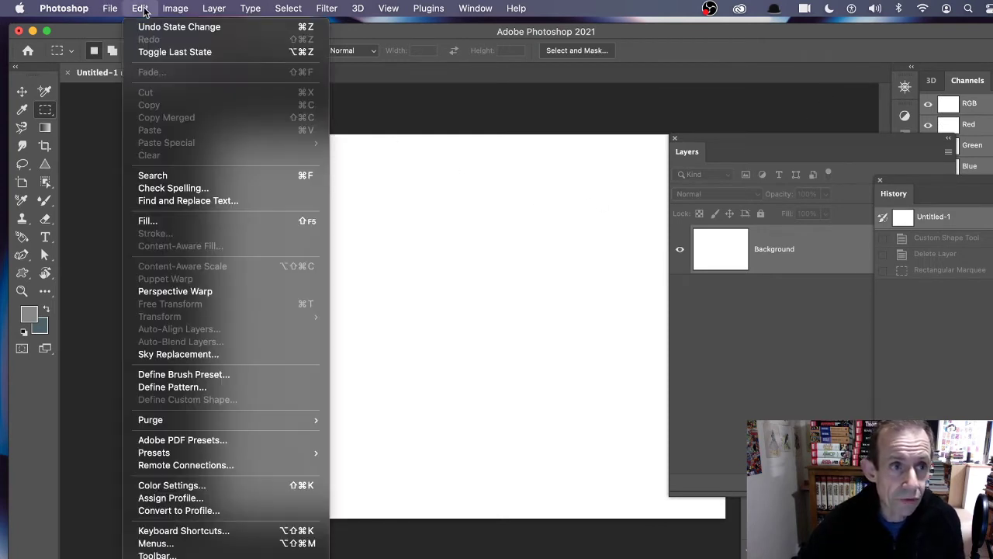
click(151, 221)
drag(574, 221, 383, 139)
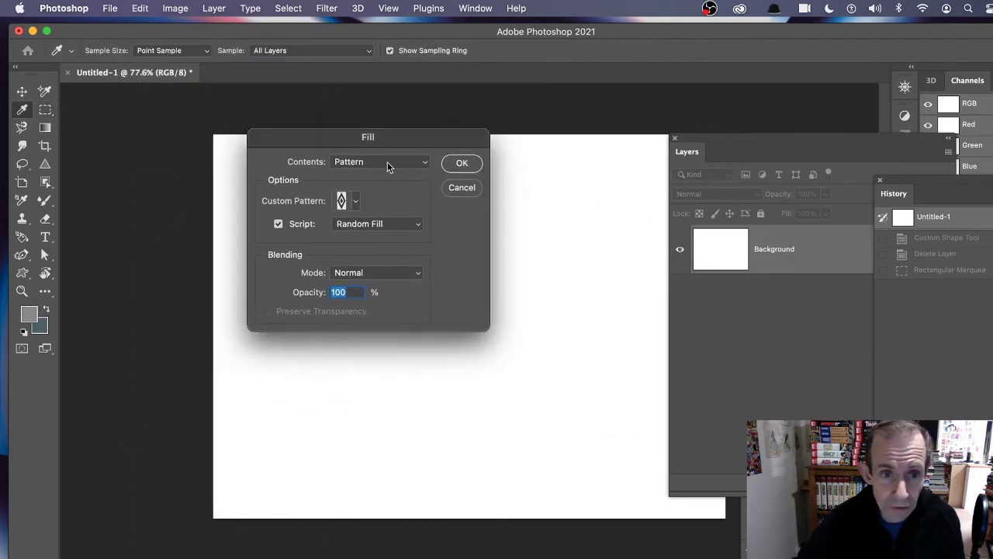
click(388, 161)
click(367, 165)
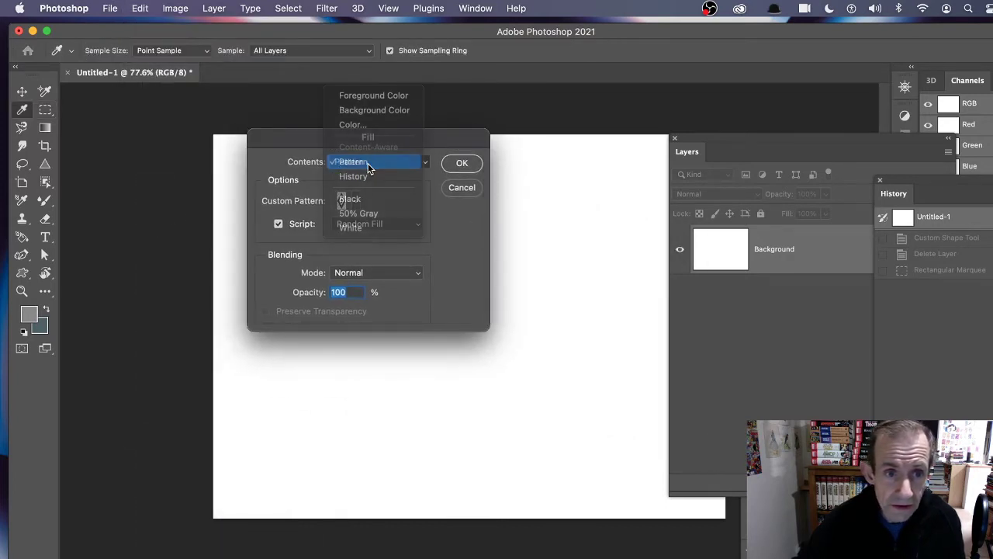
click(378, 163)
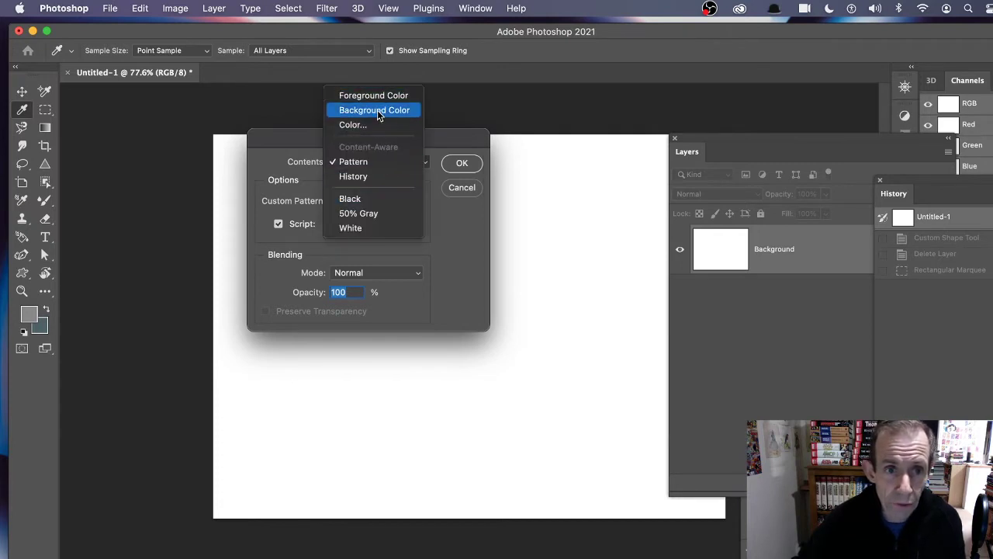
click(370, 160)
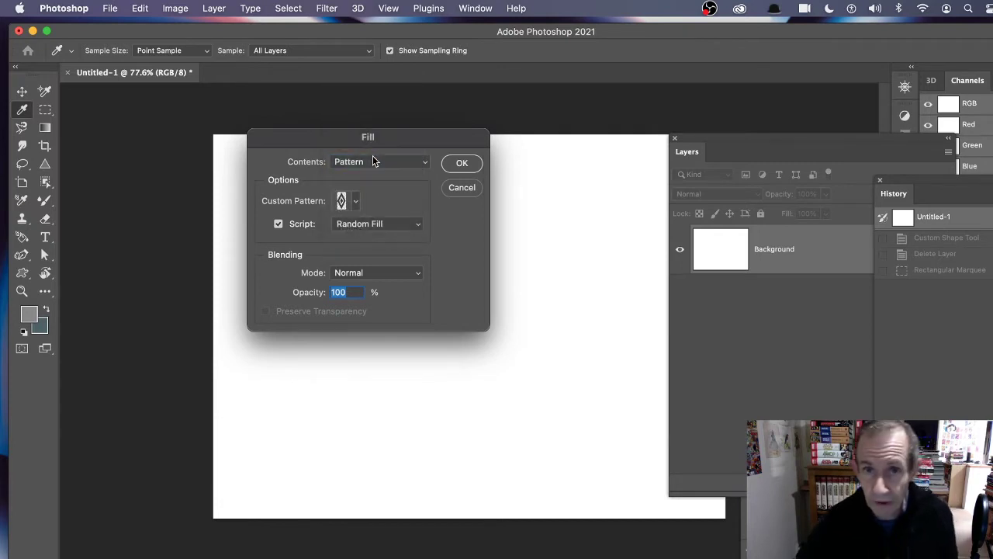
Step: Enable scripted pattern generation for the fill and choose Random Fill as the script
click(278, 224)
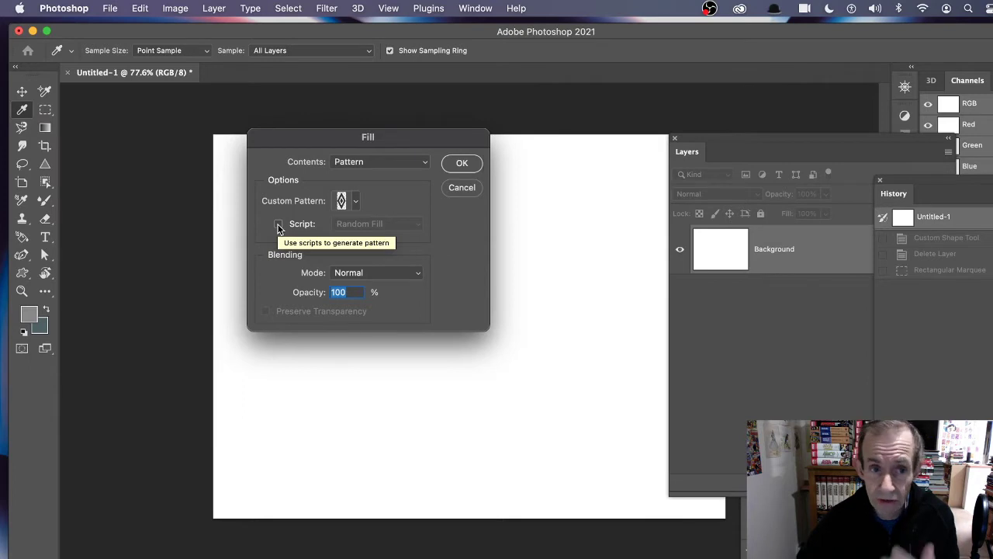
click(277, 224)
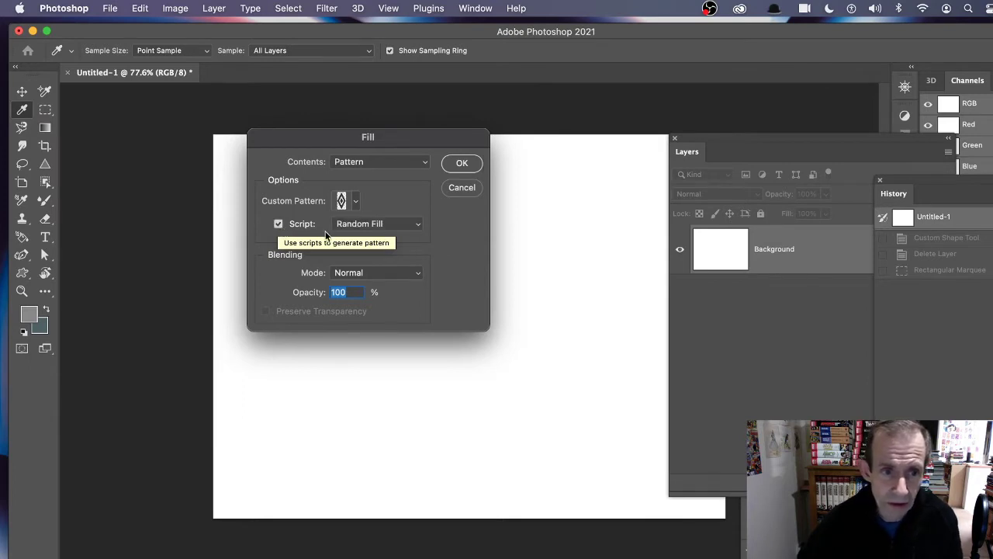
click(366, 227)
click(381, 223)
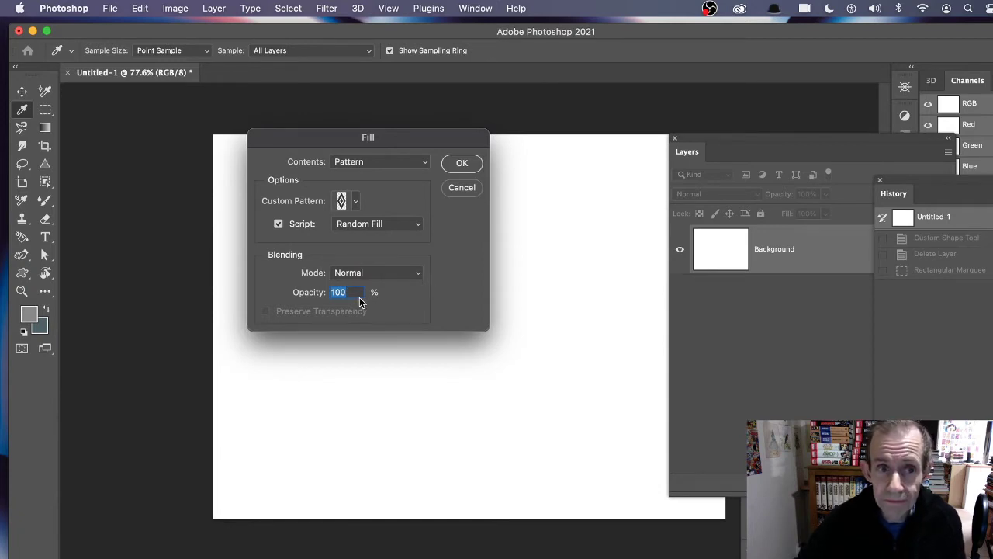
Step: Choose the newly defined grey diamond as the custom pattern and proceed to the Random Fill settings
click(355, 201)
click(318, 299)
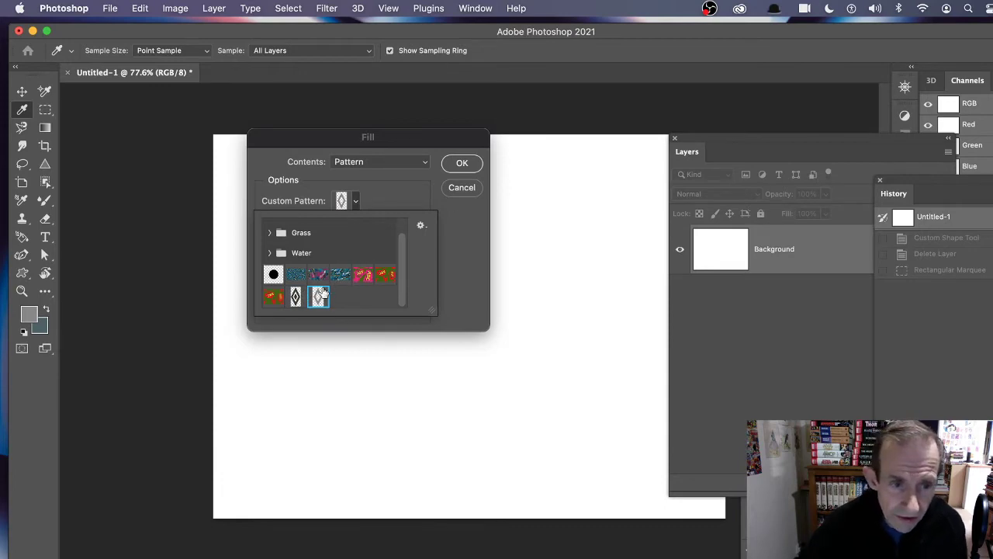
click(466, 240)
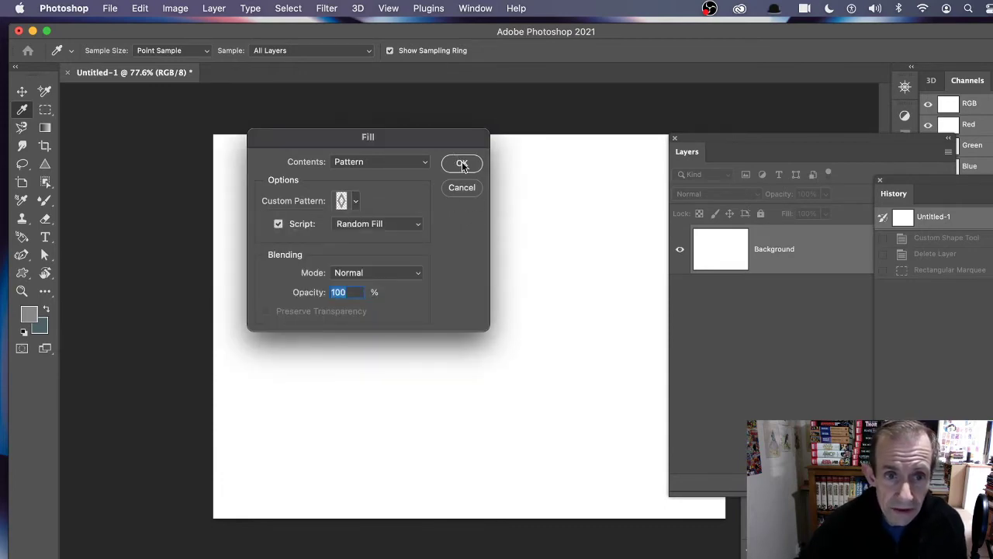
key(Return)
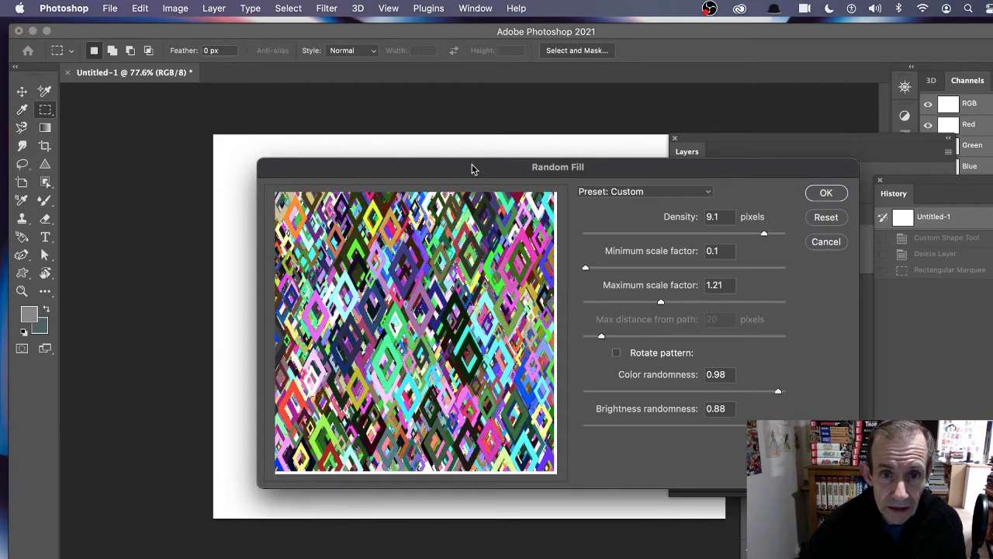
Step: Try colour randomness 0, set it to 1, enable pattern rotation, and apply the random fill to the Background
drag(472, 168, 394, 109)
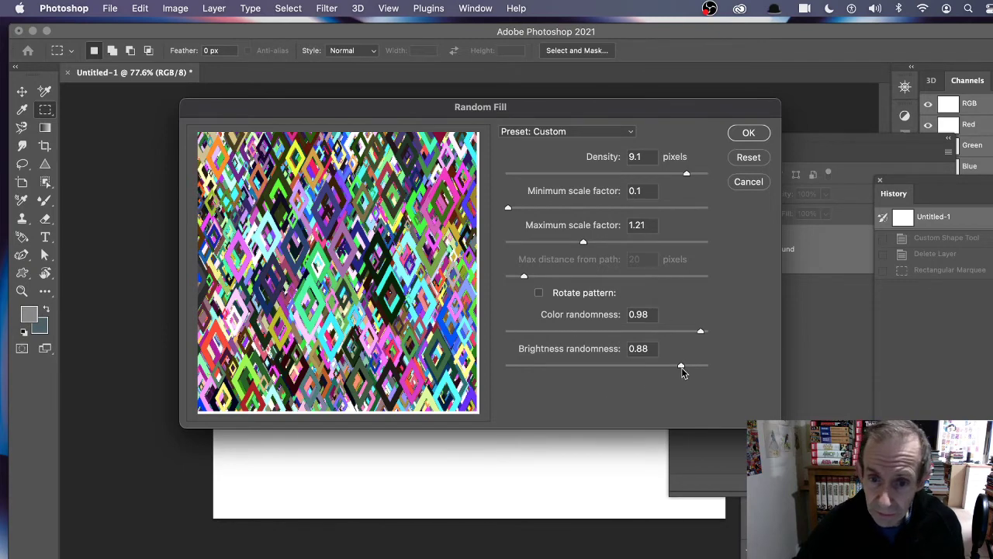
drag(675, 332, 499, 333)
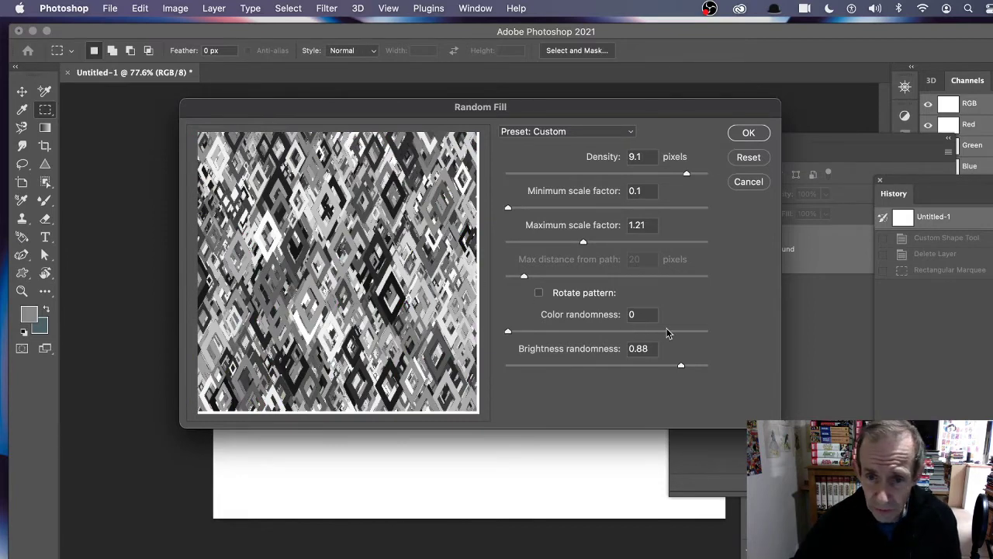
drag(680, 334, 708, 328)
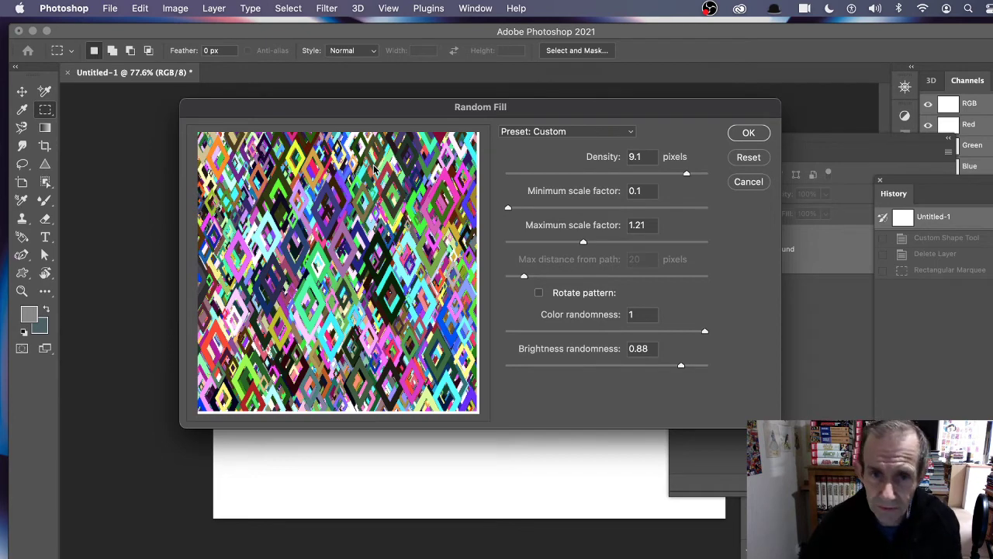
double_click(645, 158)
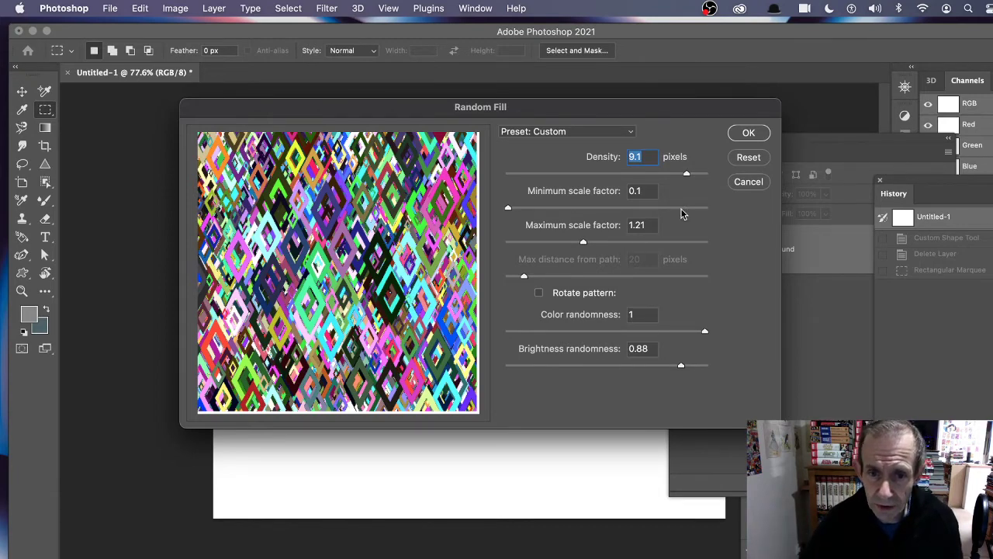
click(539, 295)
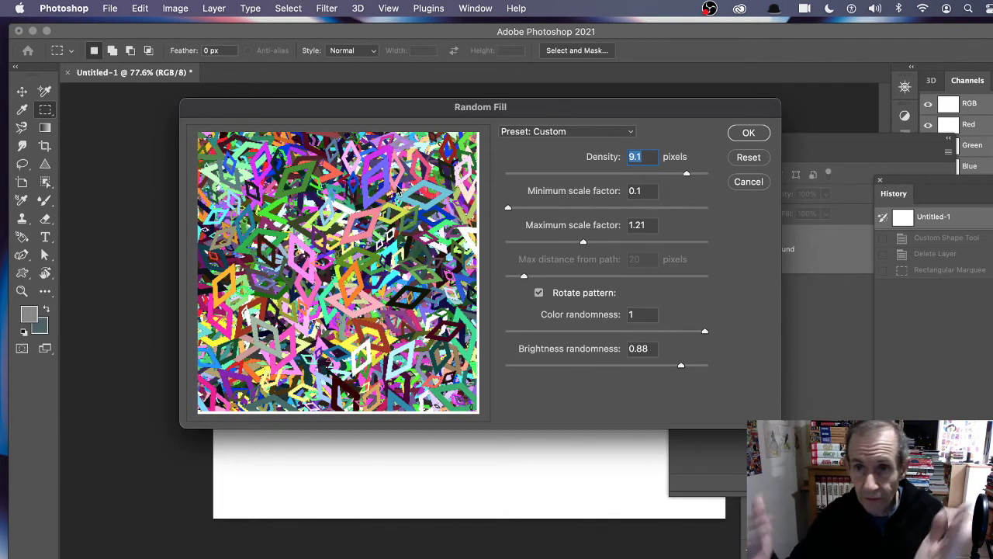
click(750, 132)
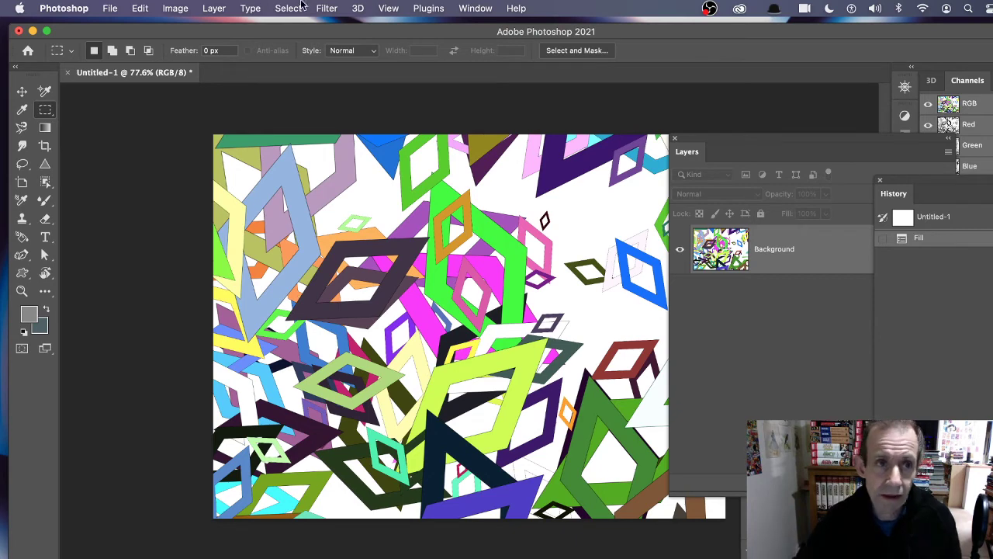
Step: Apply the same scripted random diamond fill twice more over the design, and return to the blank Untitled-1 snapshot
click(139, 9)
click(159, 222)
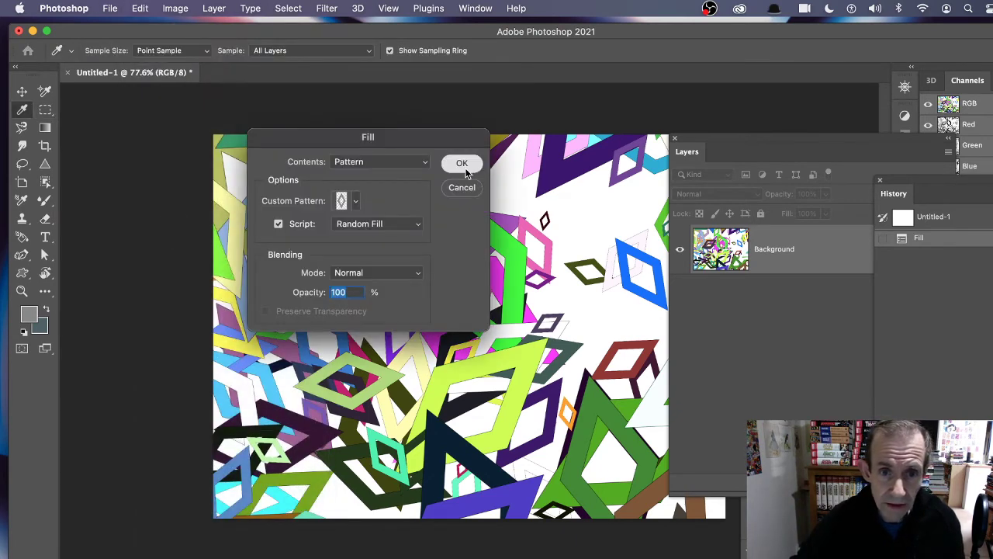
click(461, 163)
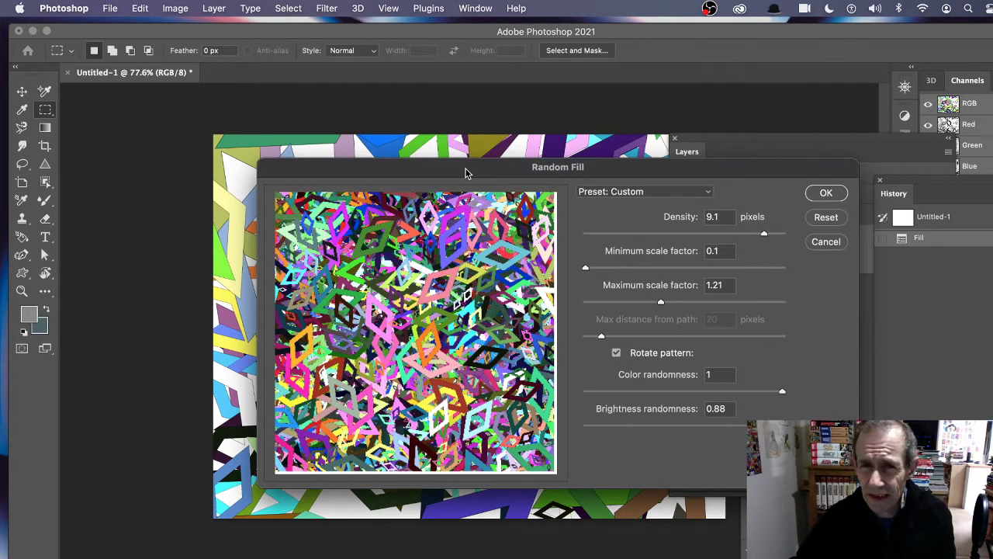
click(831, 194)
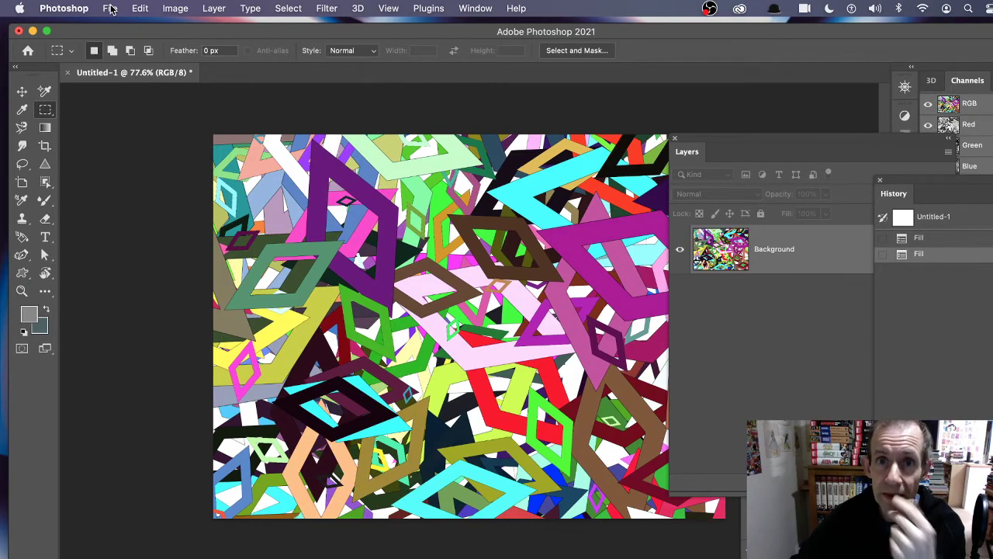
click(139, 8)
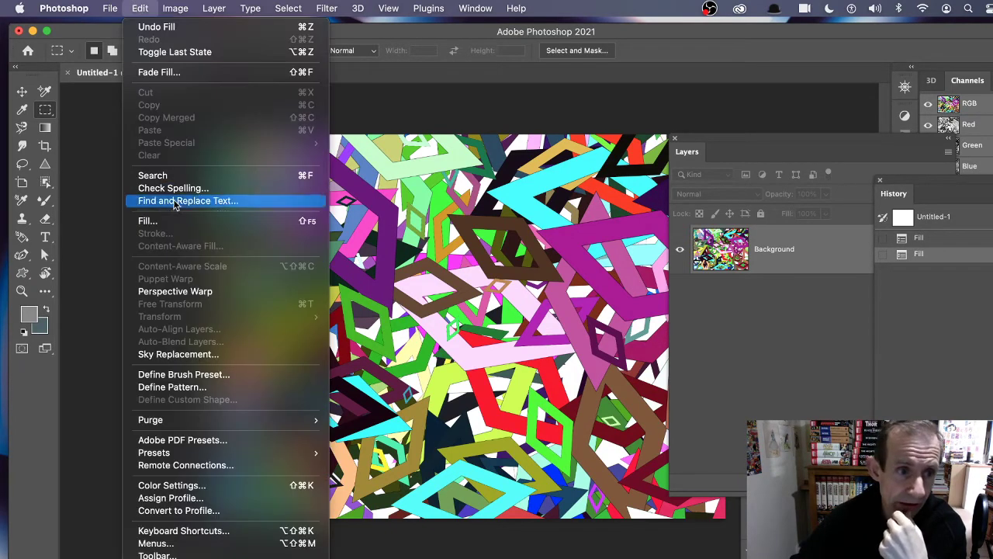
click(176, 224)
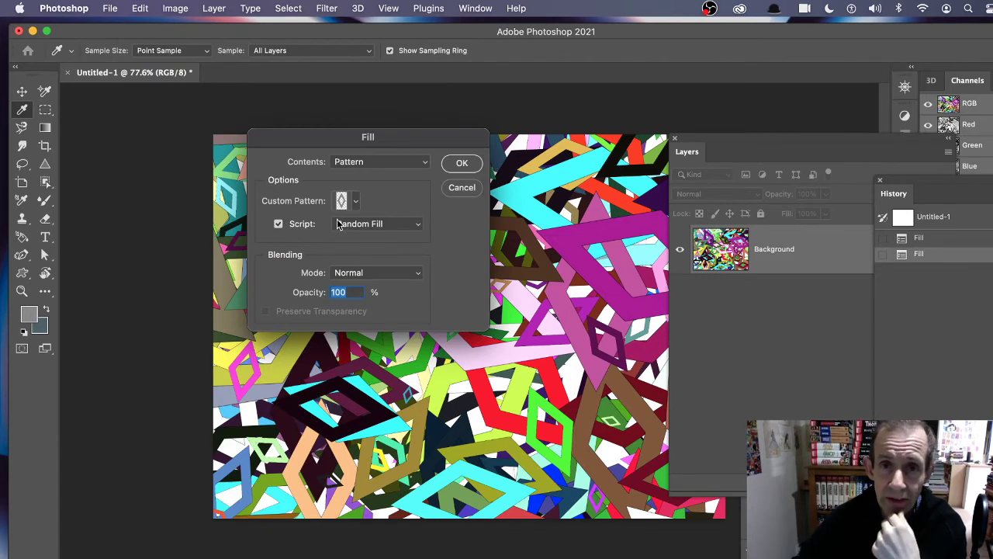
click(456, 165)
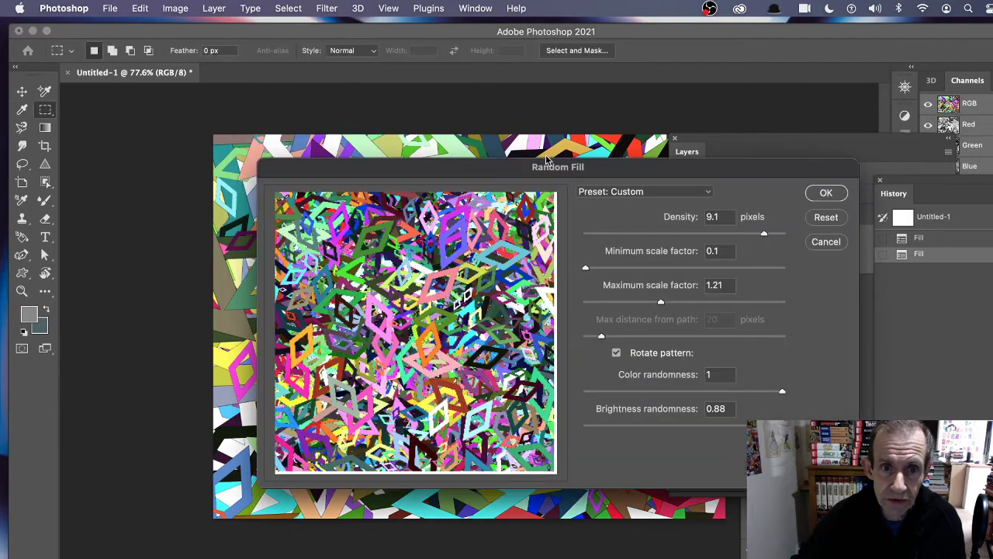
click(824, 193)
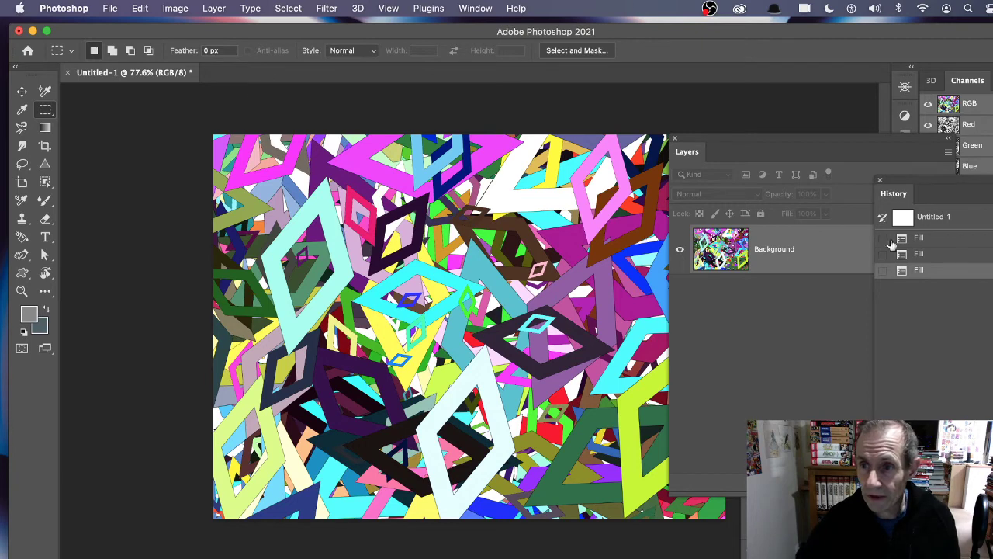
click(929, 220)
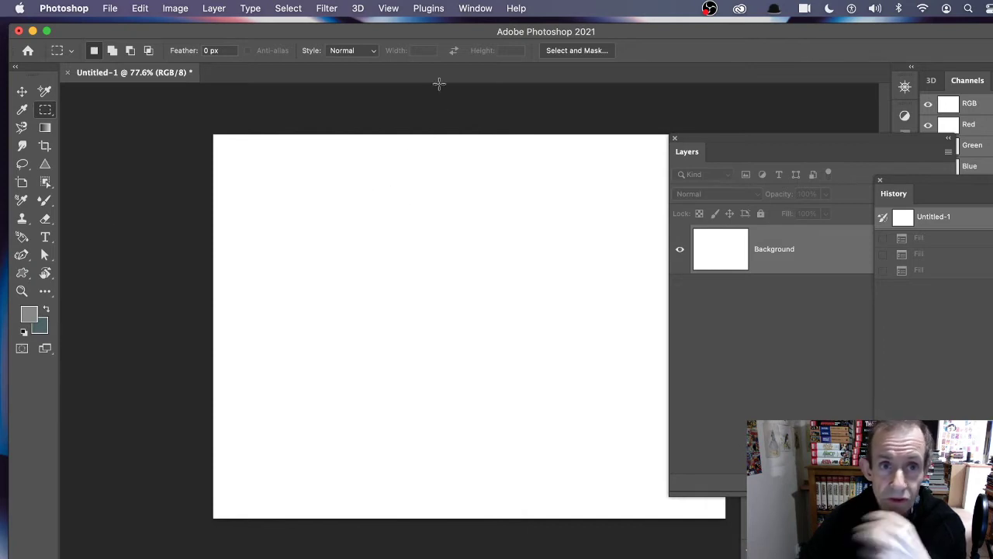
Step: Set the Custom Shape tool to Pixels mode and pick the hollow rounded diamond with the thick upper edge
drag(381, 32, 383, 28)
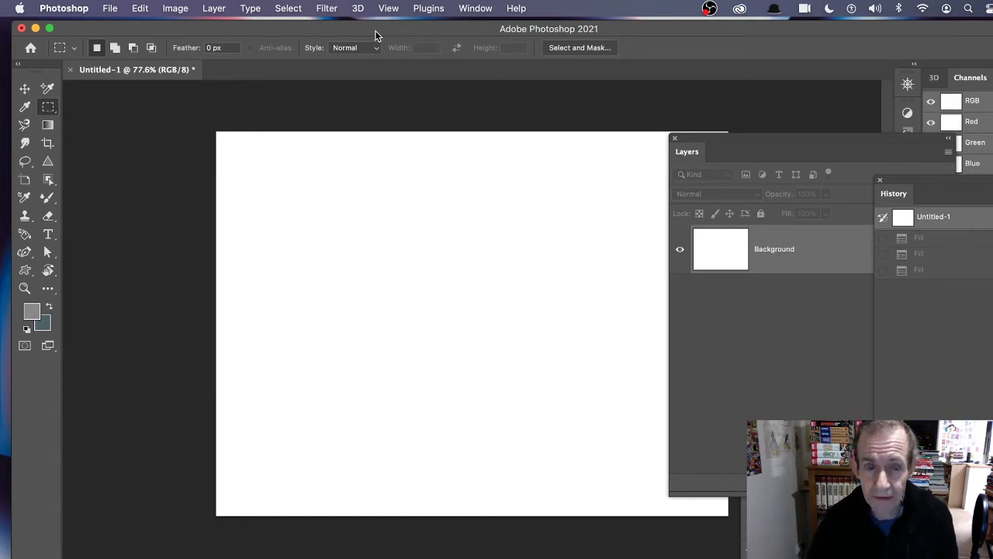
click(25, 272)
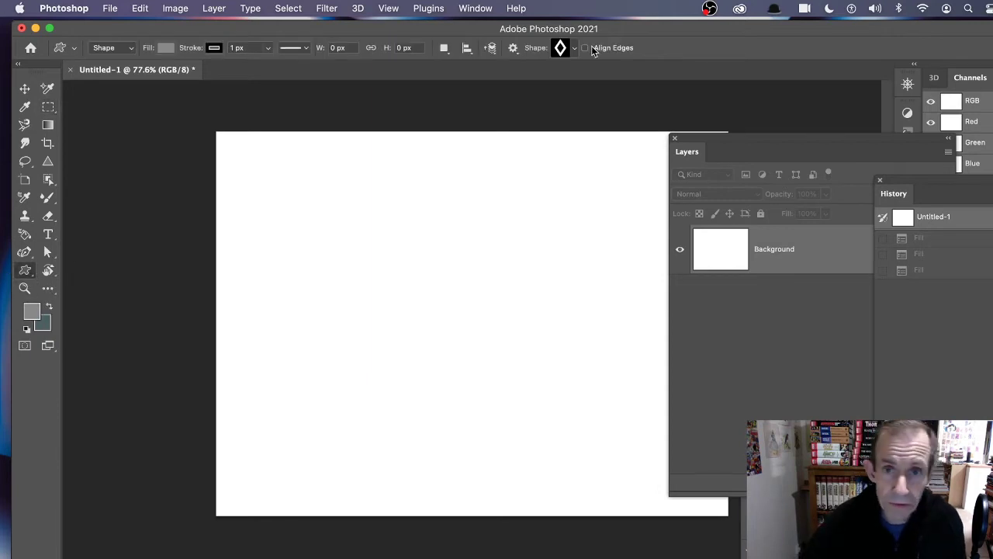
click(101, 46)
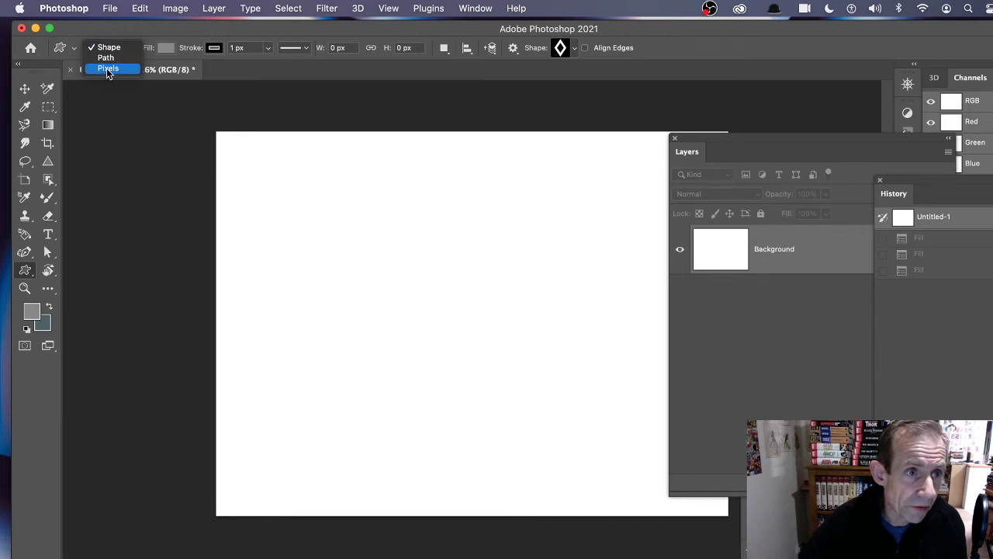
click(106, 67)
click(496, 49)
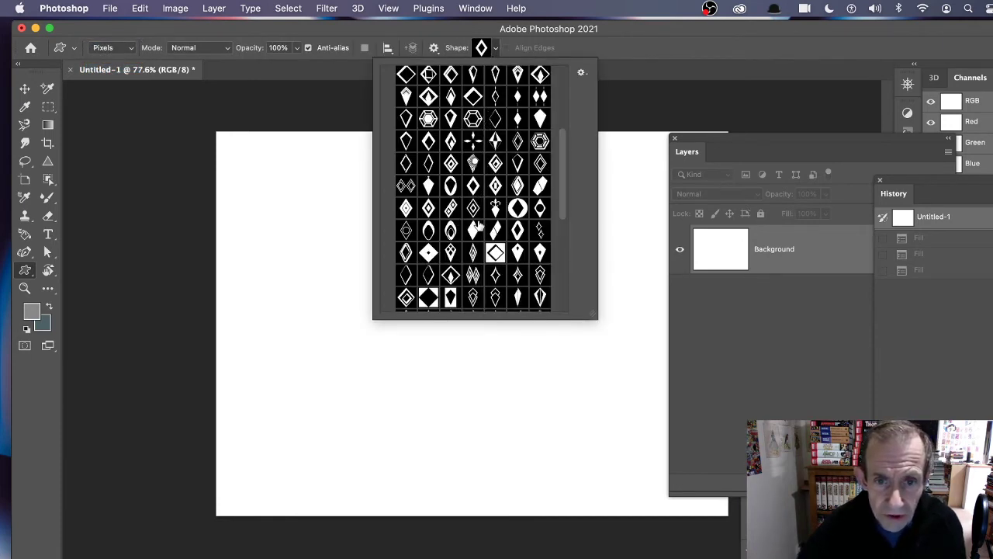
click(428, 231)
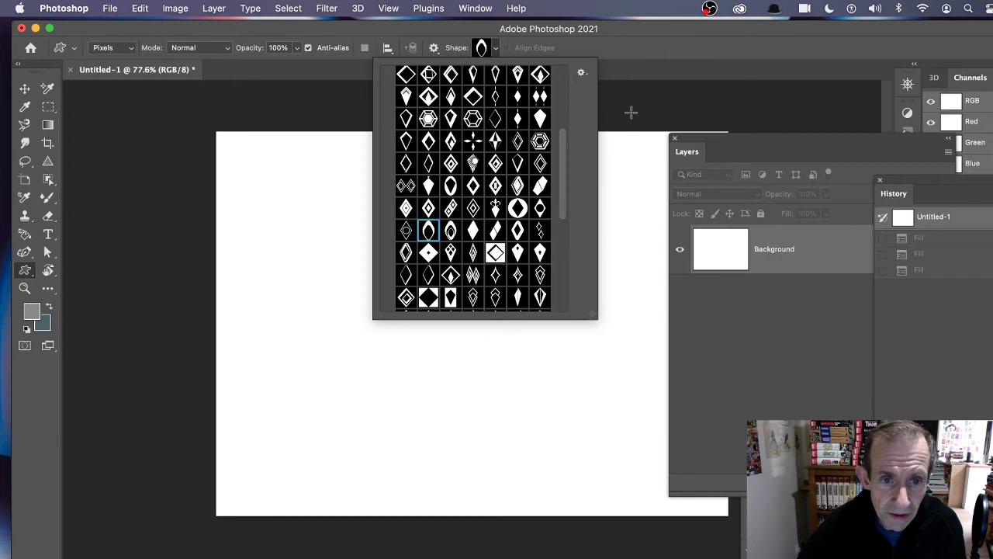
click(621, 42)
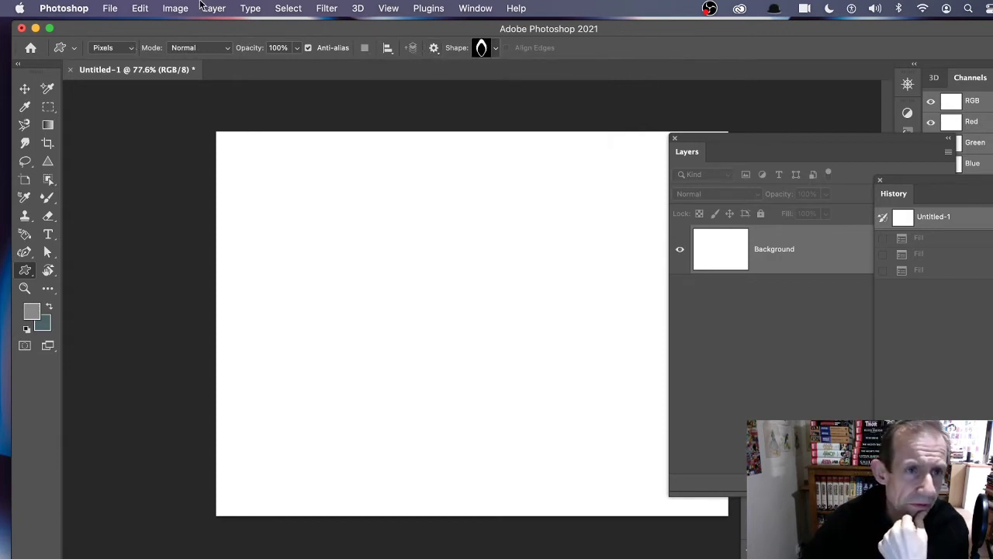
Step: Add a new layer above the Background and draw a large grey rounded-diamond ring in the middle of the canvas
click(227, 8)
mouse_move(228, 27)
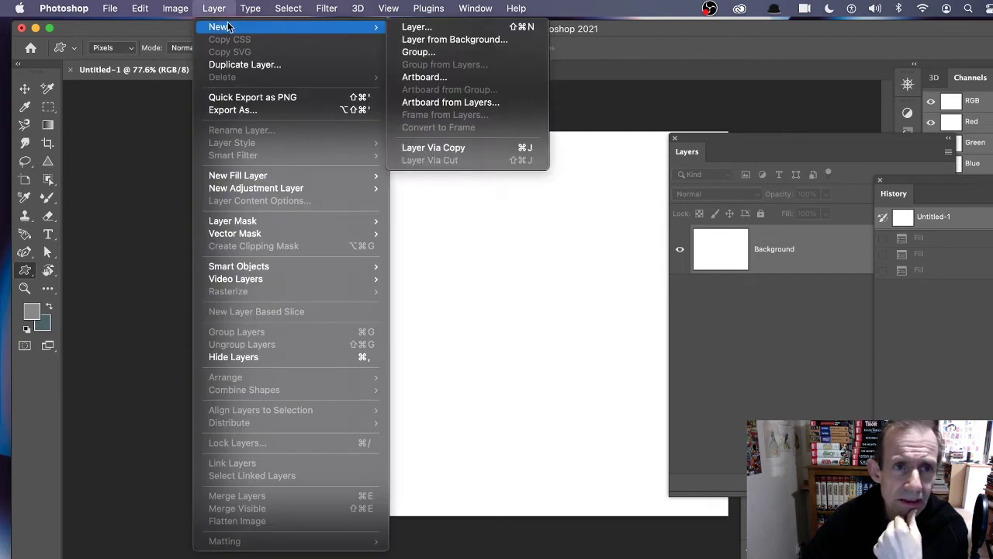
click(424, 30)
click(688, 281)
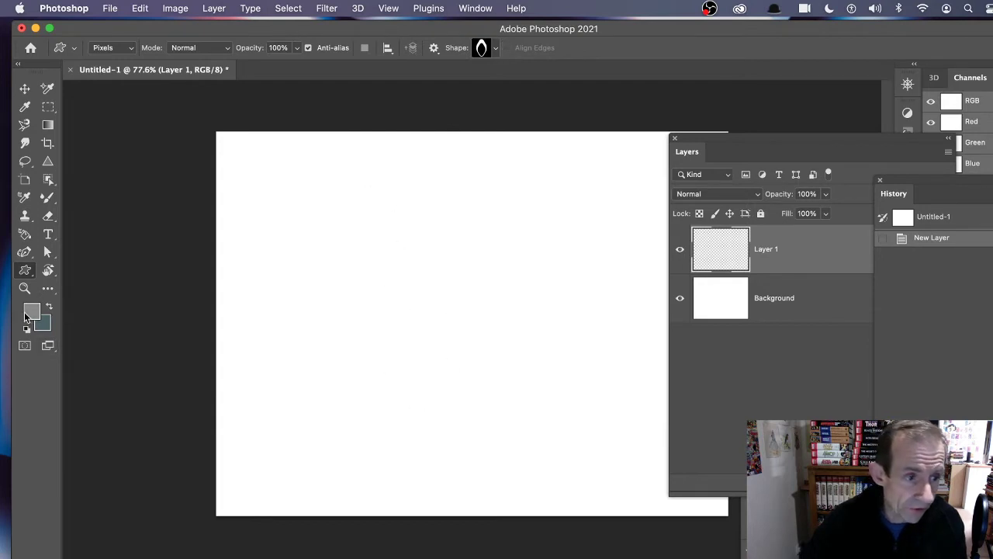
mouse_move(386, 211)
mouse_down()
mouse_move(428, 241)
mouse_move(521, 445)
mouse_up()
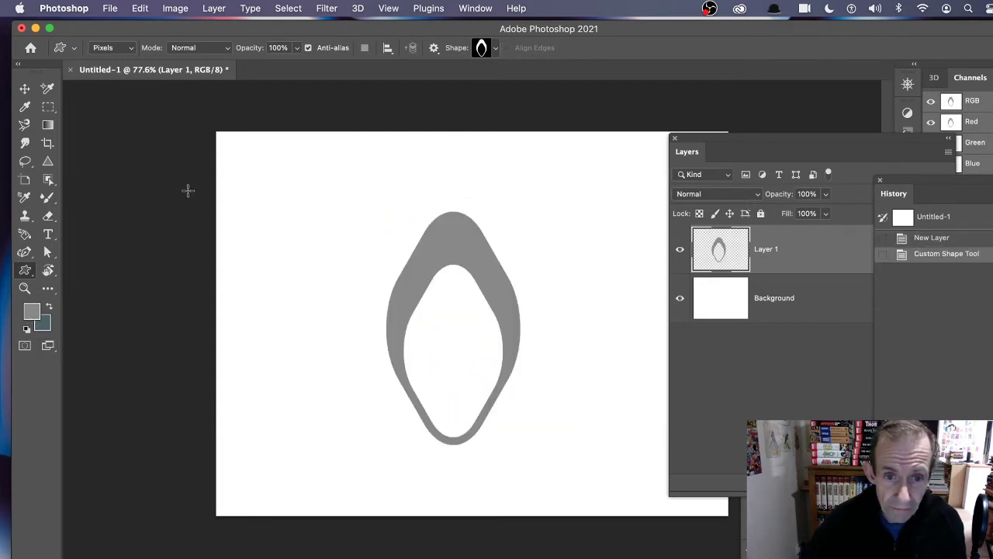
Step: Set the foreground colour to light green 98d47a
click(32, 311)
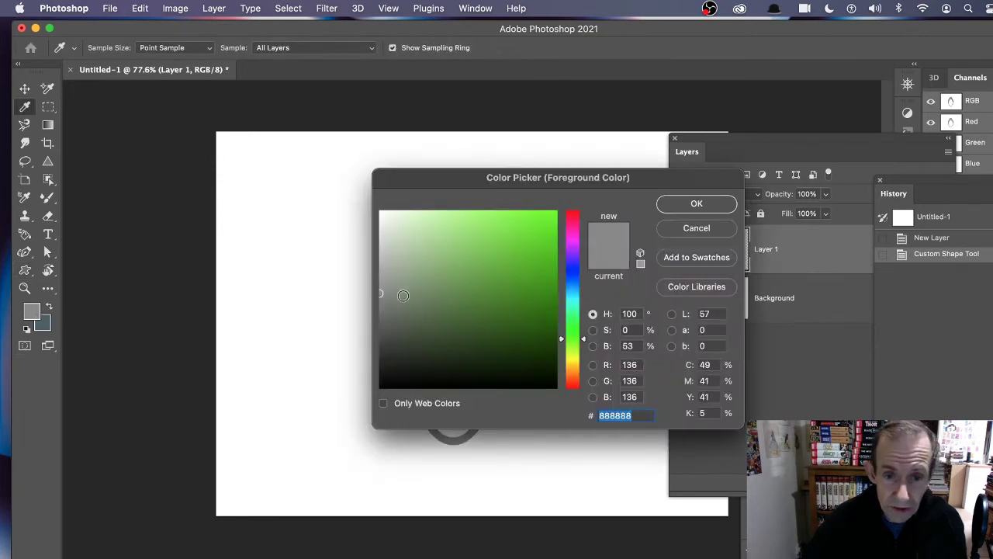
click(418, 309)
drag(418, 309, 428, 318)
click(455, 240)
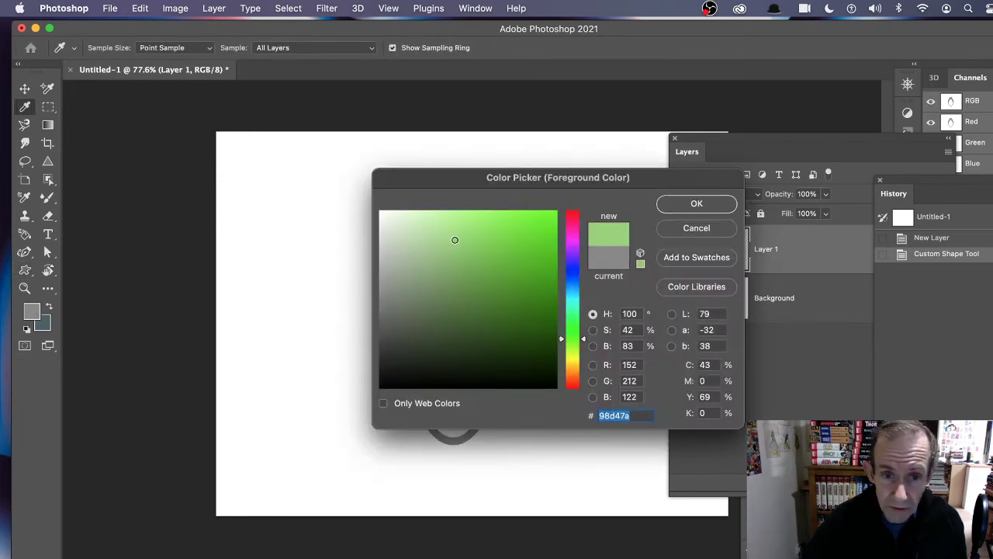
click(697, 205)
Step: Draw three smaller green rounded-diamond rings of different sizes overlapping the grey shape at its upper left, right and lower right
drag(380, 192, 463, 330)
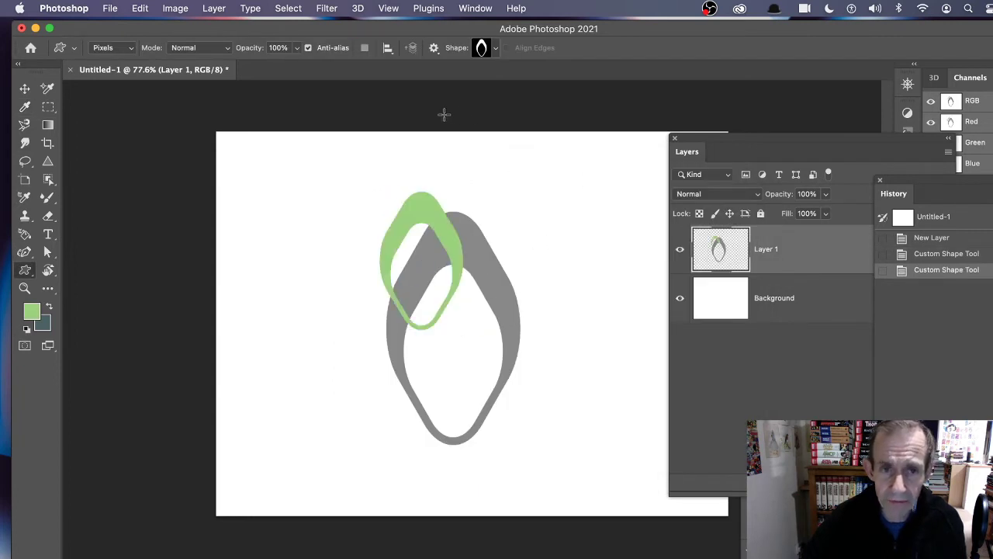
drag(493, 269, 503, 296)
drag(463, 362, 526, 443)
Step: Change the custom shape to the sharp-cornered hollow diamond with the thick upper edge
click(495, 49)
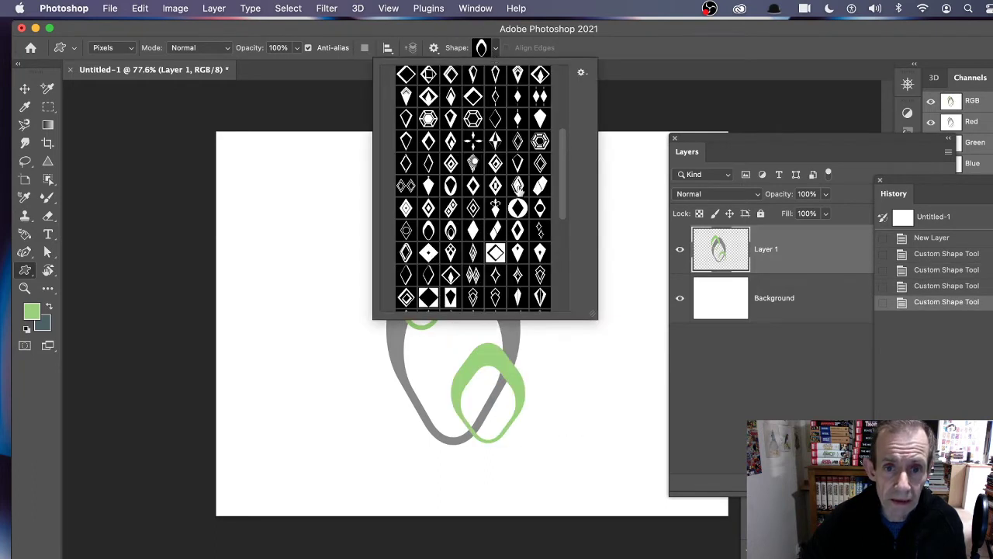
click(429, 141)
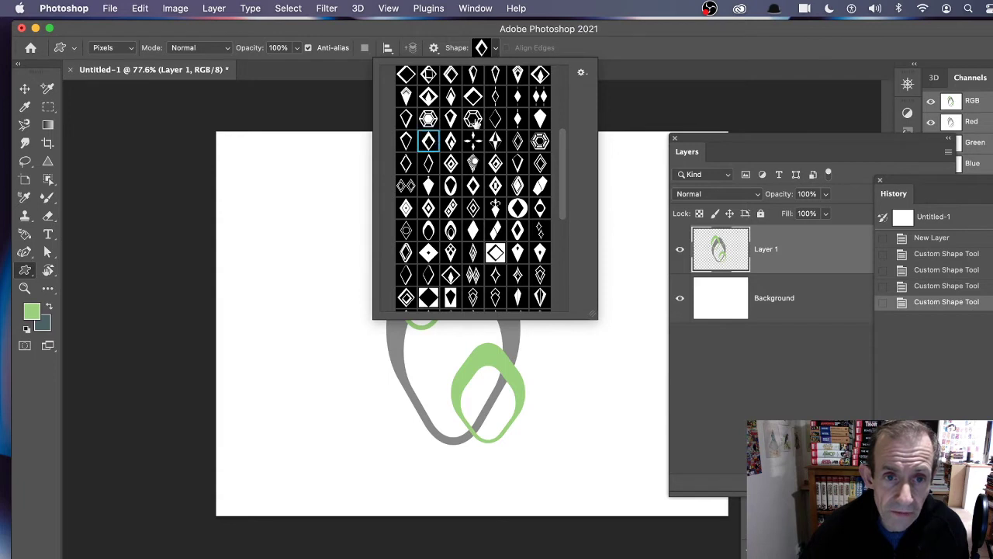
click(621, 59)
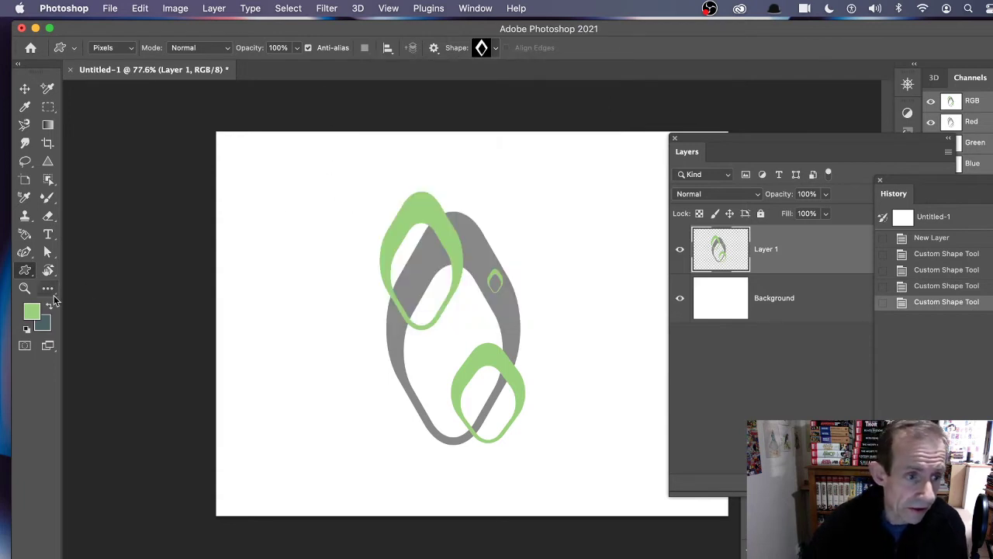
Step: Set the foreground to bright magenta and draw two hollow diamonds, at the grey shape's upper right and lower left
click(32, 312)
click(572, 236)
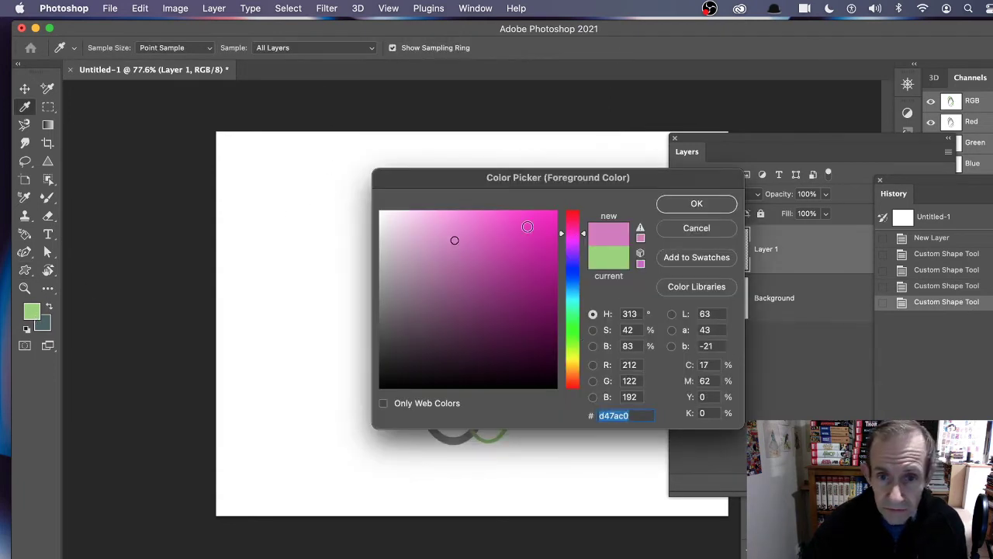
click(526, 226)
click(697, 204)
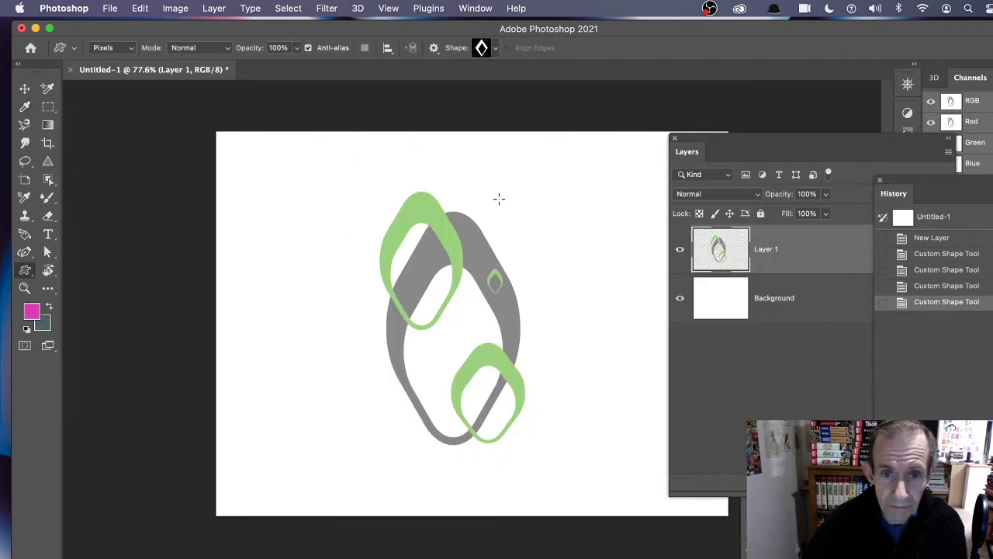
drag(499, 199, 558, 303)
drag(353, 332, 412, 444)
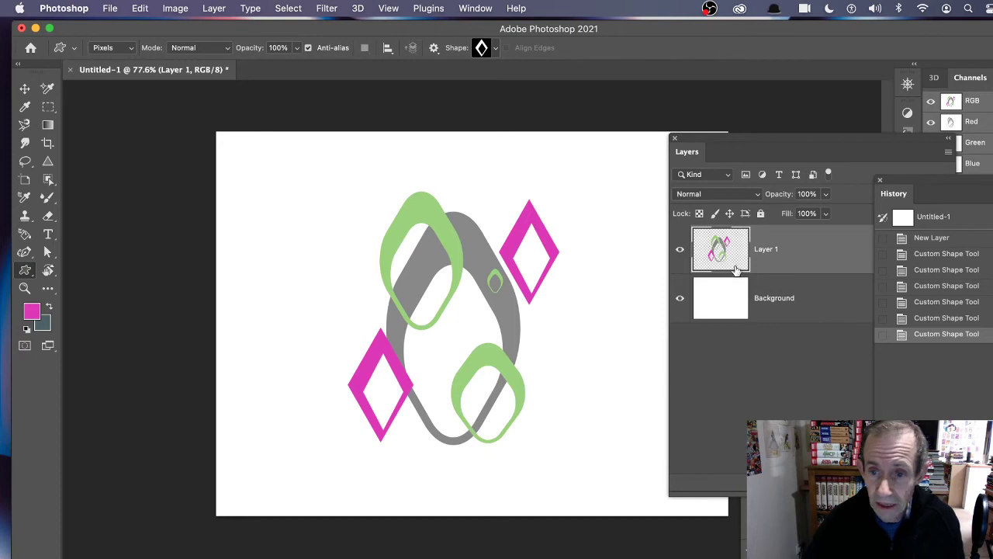
Step: Add Bevel & Emboss and Drop Shadow layer effects to the motif on Layer 1
click(213, 8)
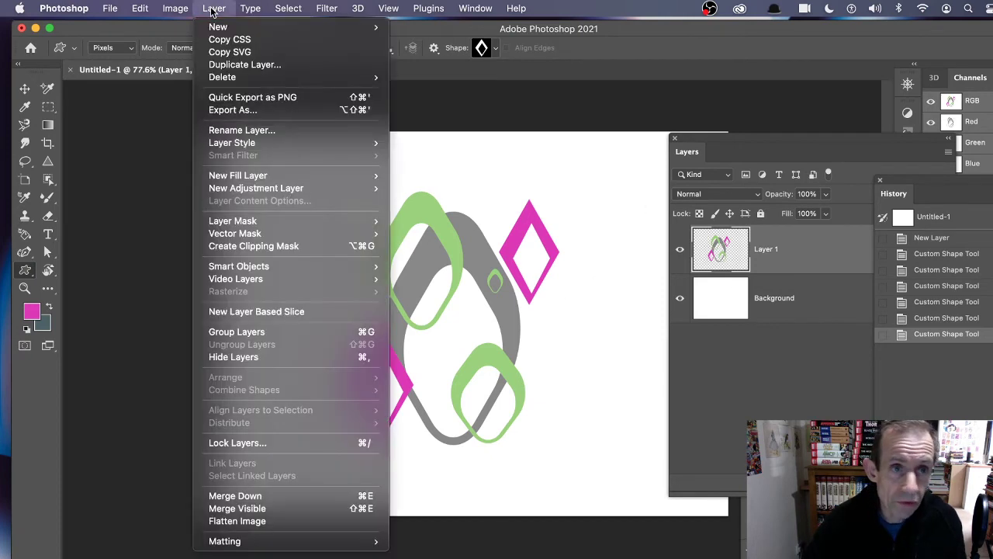
mouse_move(272, 144)
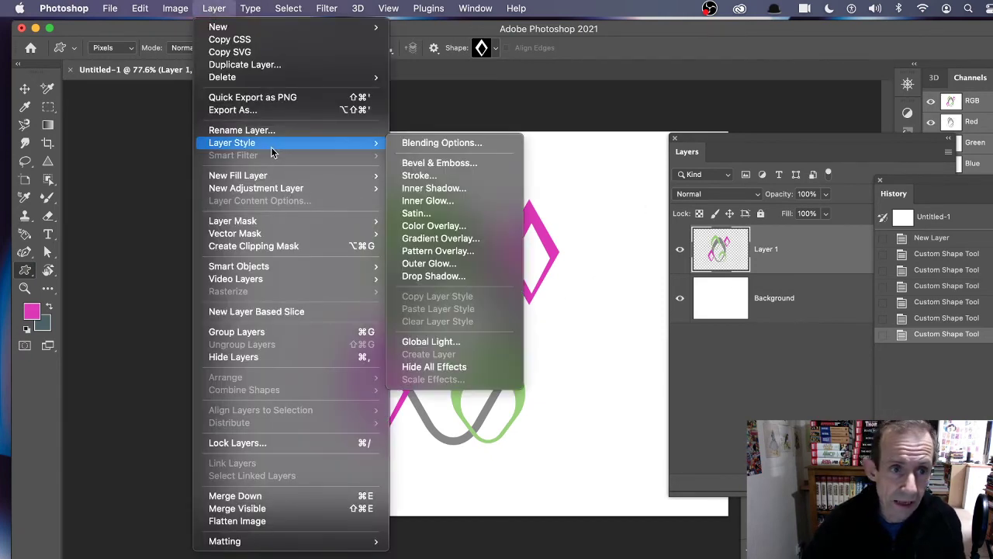
click(480, 169)
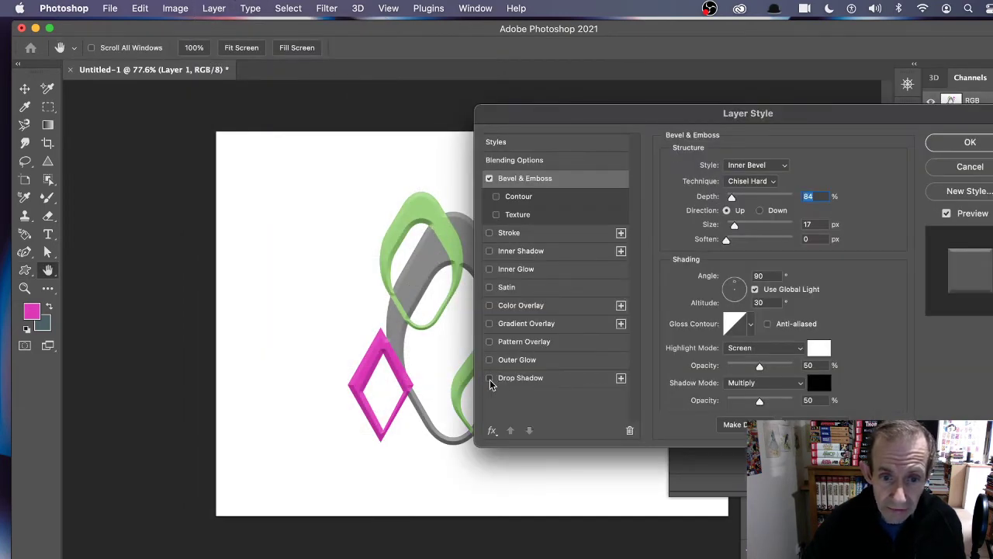
click(489, 379)
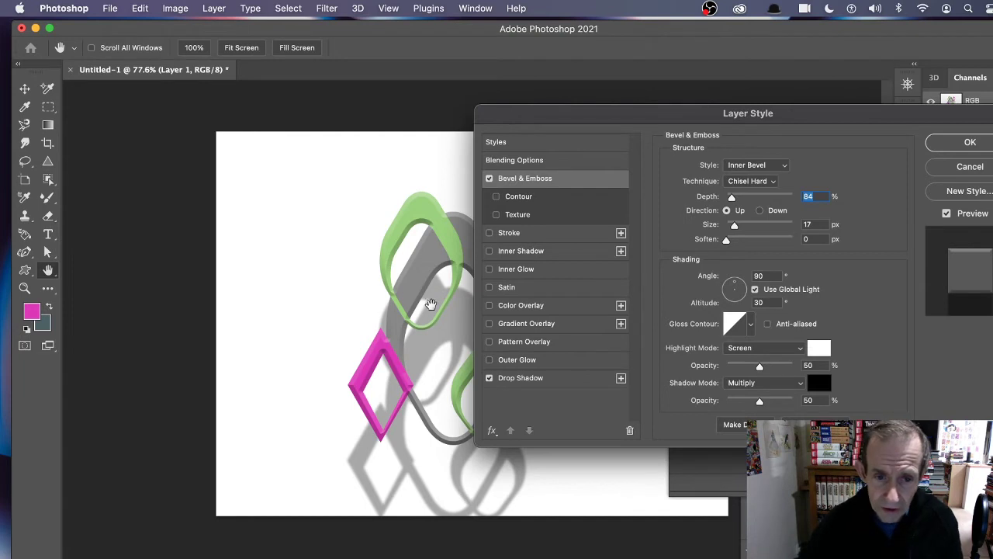
Step: Set the drop shadow's angle to 66°, distance 88 px, spread 31% and size 43 px, and apply the layer style
click(519, 381)
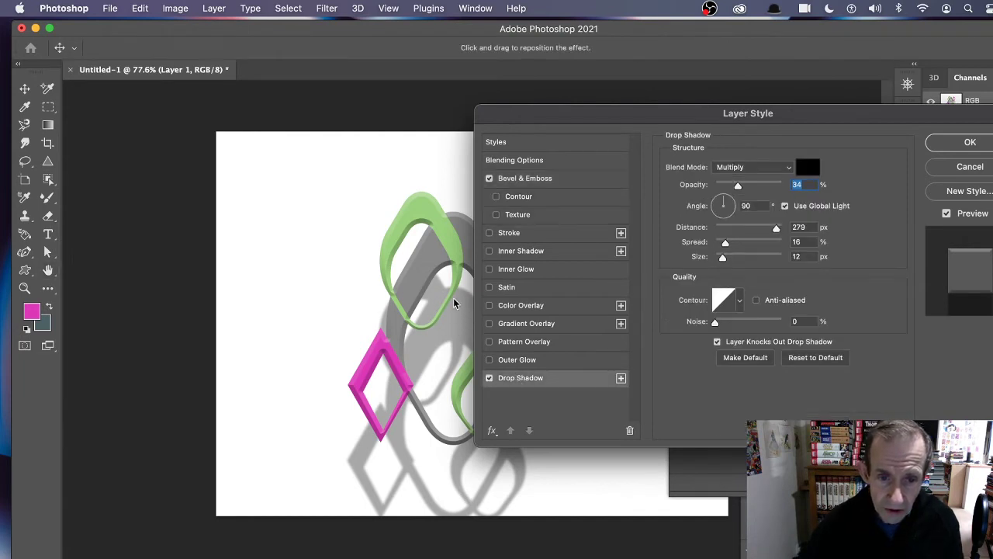
drag(458, 315, 453, 264)
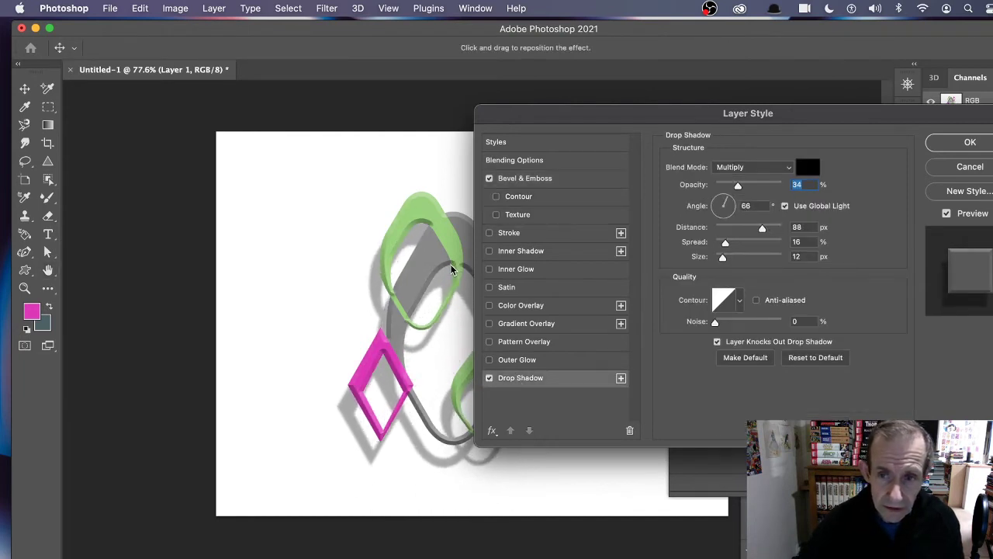
drag(735, 246, 731, 262)
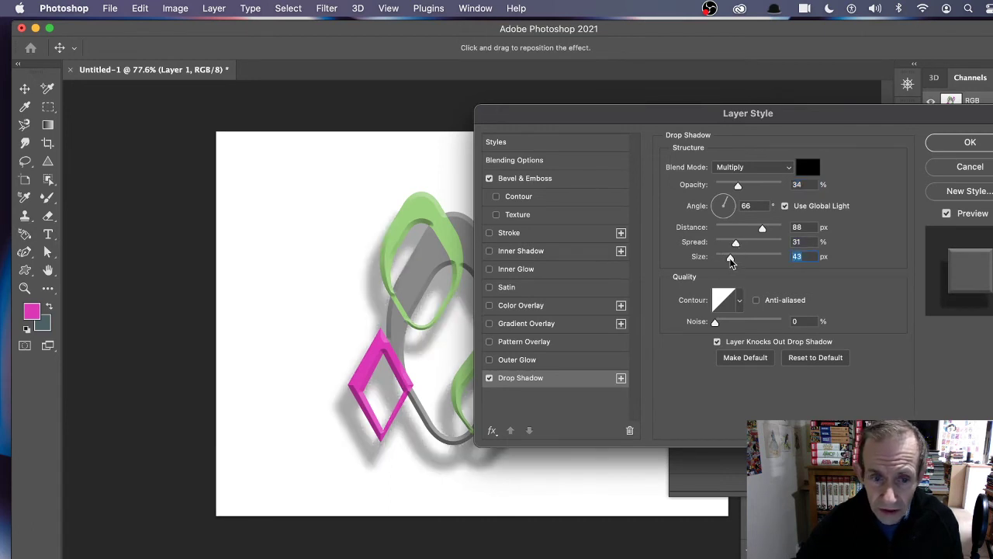
click(968, 142)
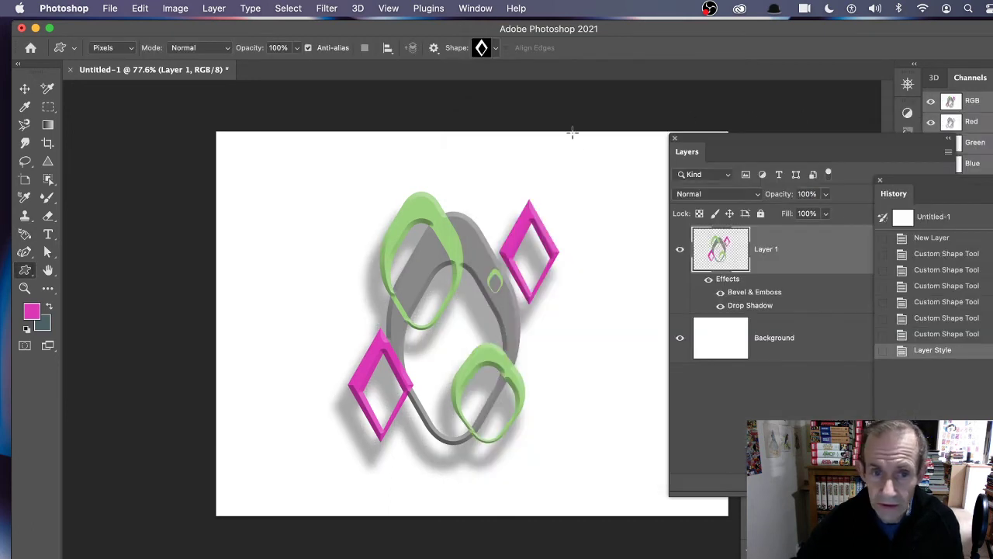
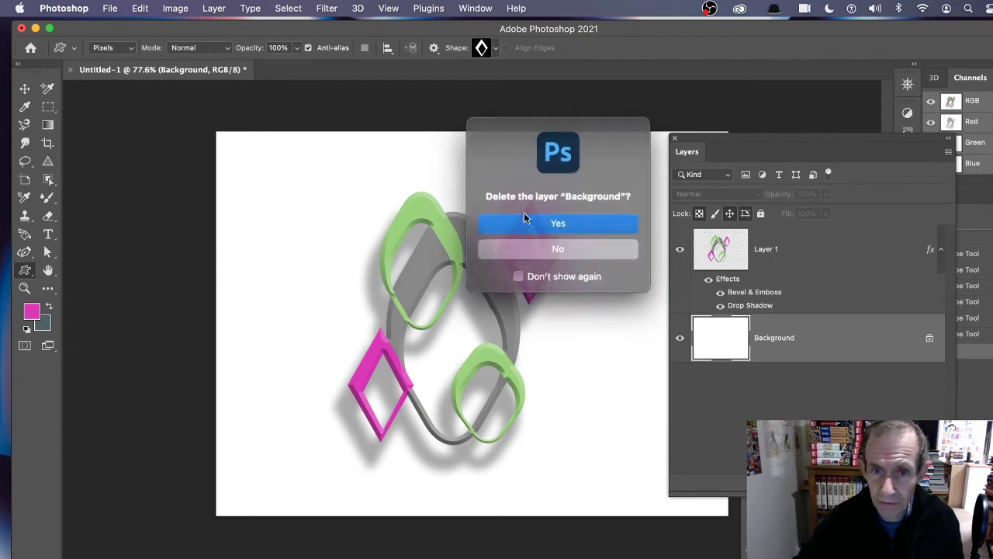
Step: Delete the Background layer and draw a rectangular selection enclosing the whole motif and its shadow
click(554, 222)
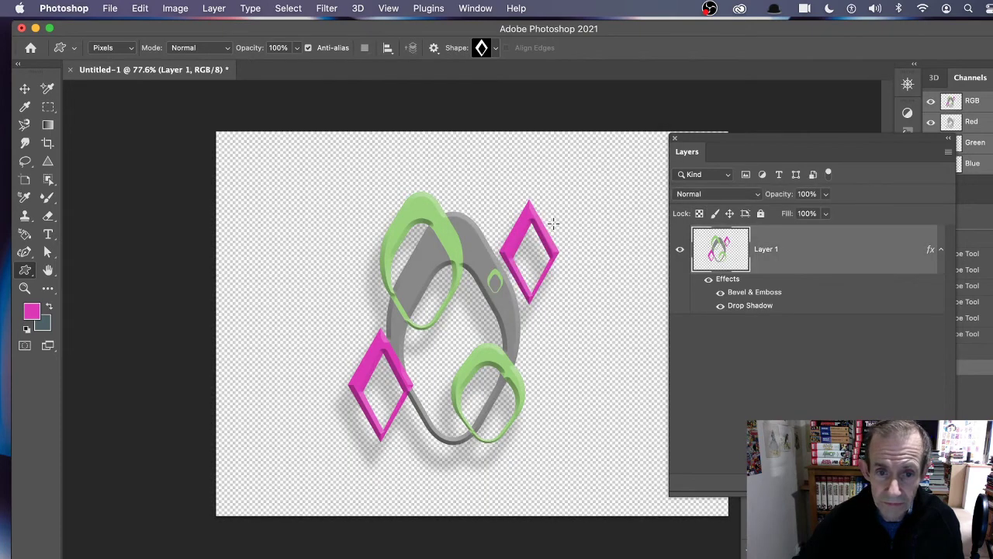
click(48, 107)
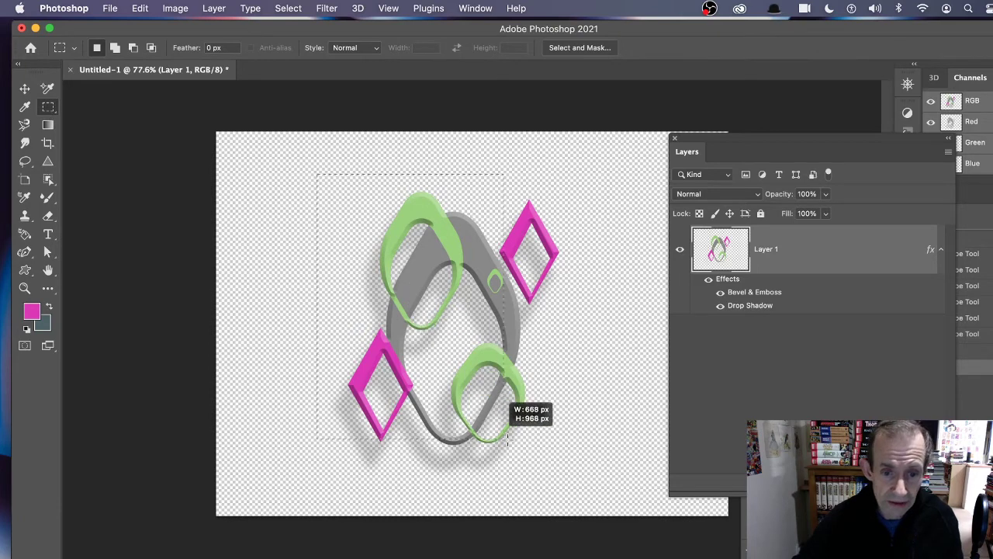
drag(509, 439, 577, 488)
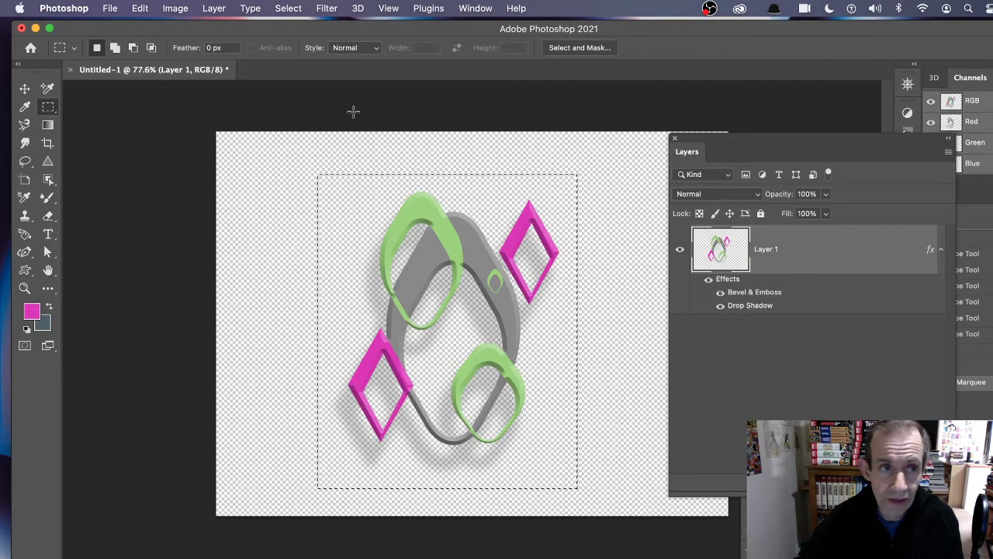
Step: Define the selected motif as a new pattern with the suggested name
click(139, 8)
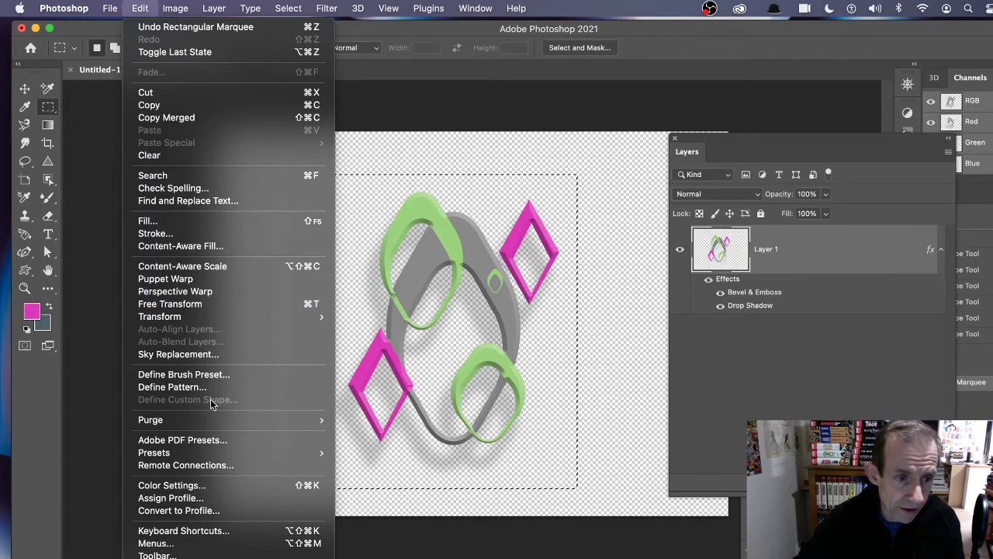
click(173, 386)
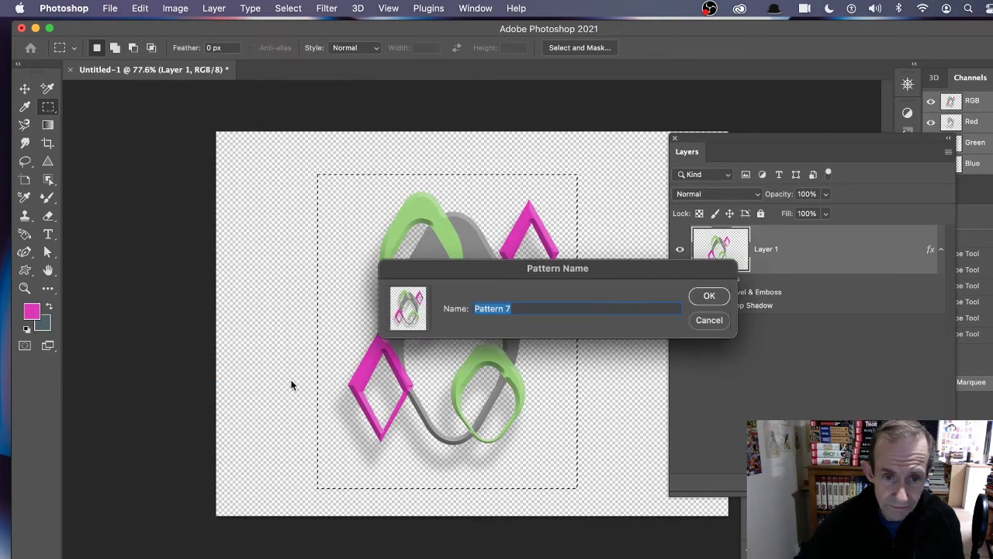
click(709, 297)
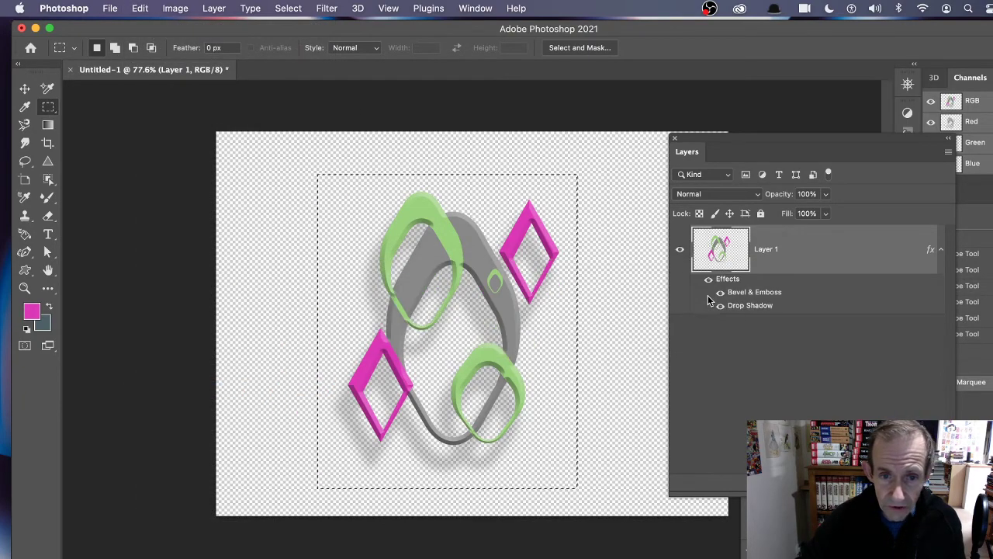
Step: Revert the document to its opening history state and add a new empty layer above the background
click(970, 183)
click(931, 221)
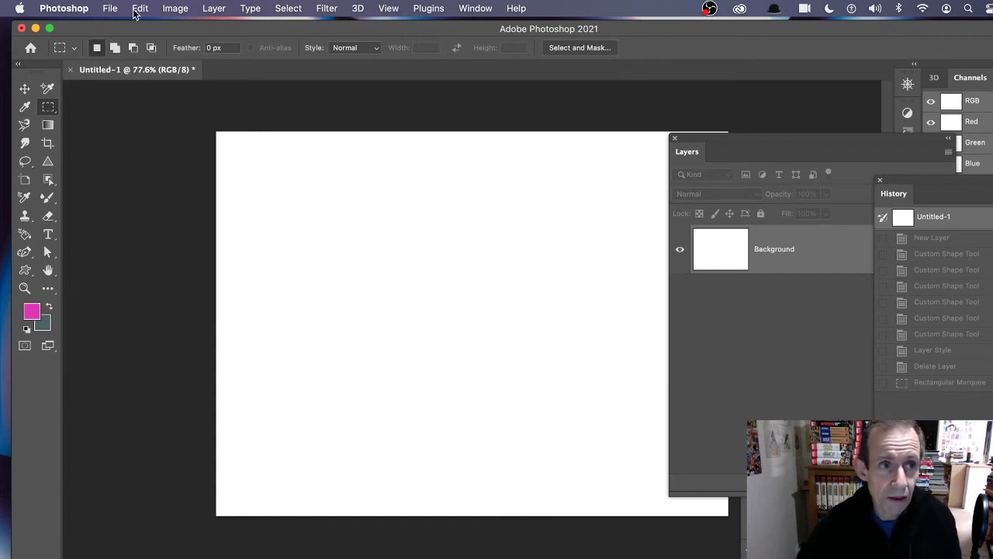
click(215, 8)
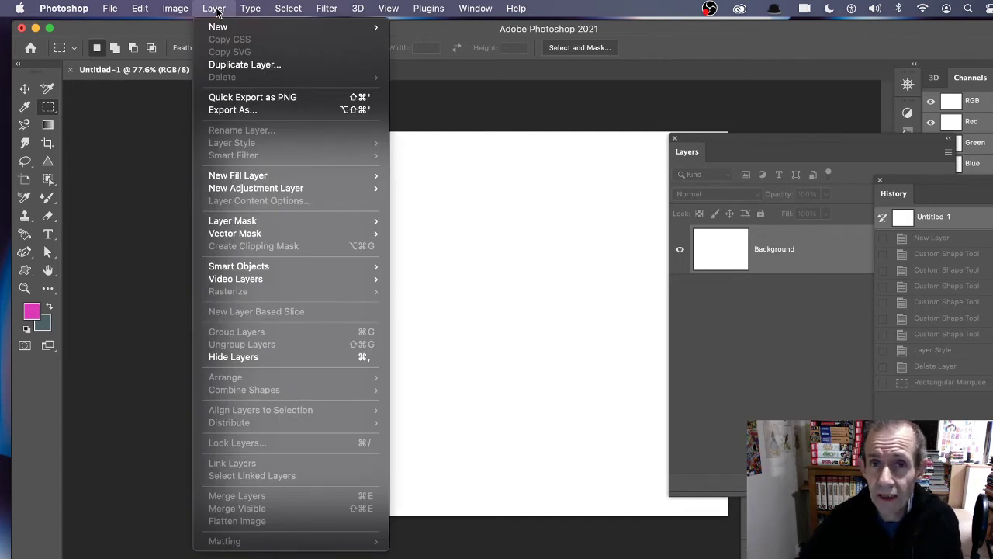
mouse_move(417, 17)
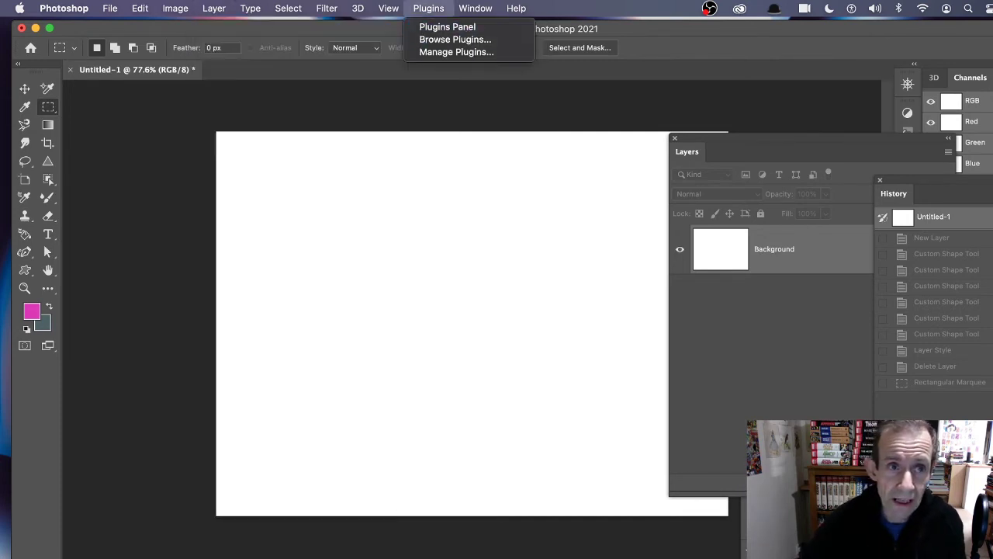
mouse_move(215, 8)
mouse_move(233, 26)
click(417, 27)
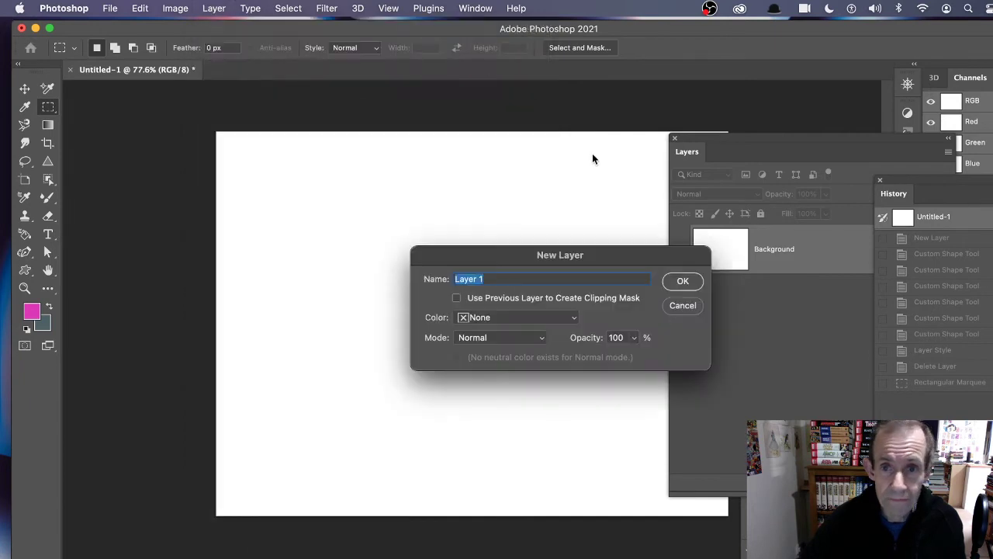
click(683, 281)
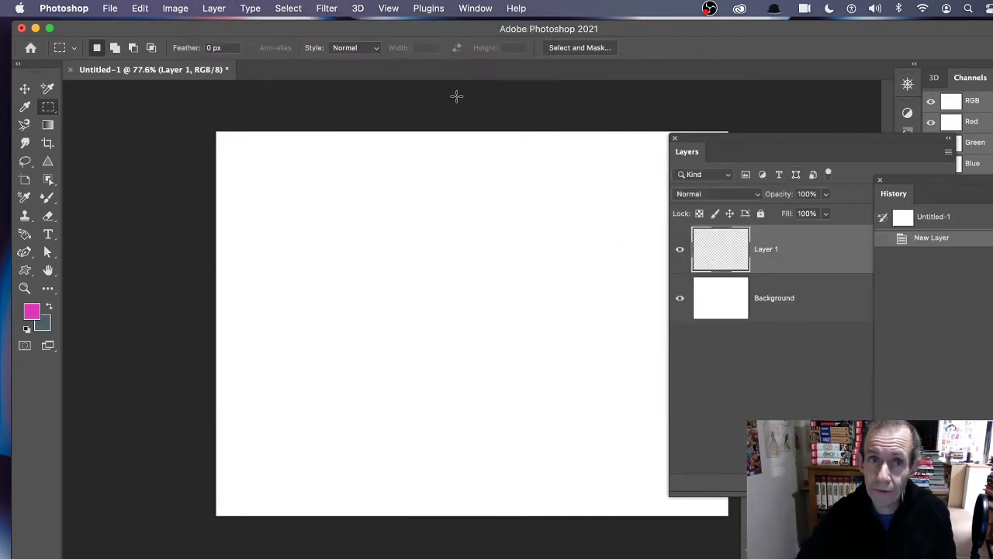
Step: Fill the new layer with the hollow diamond pattern using the Random Fill script and its existing settings, and undo that fill
click(141, 8)
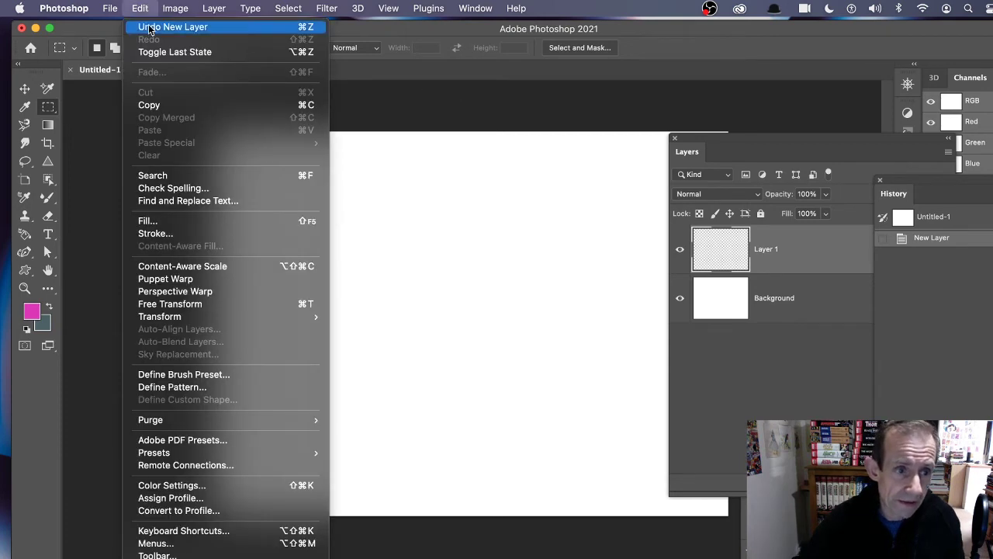
click(147, 222)
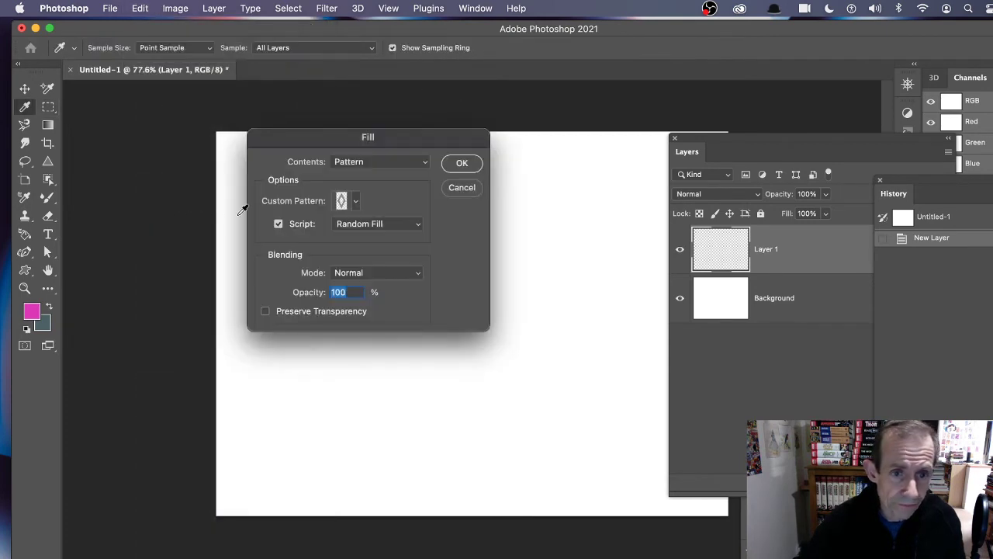
click(378, 166)
click(374, 166)
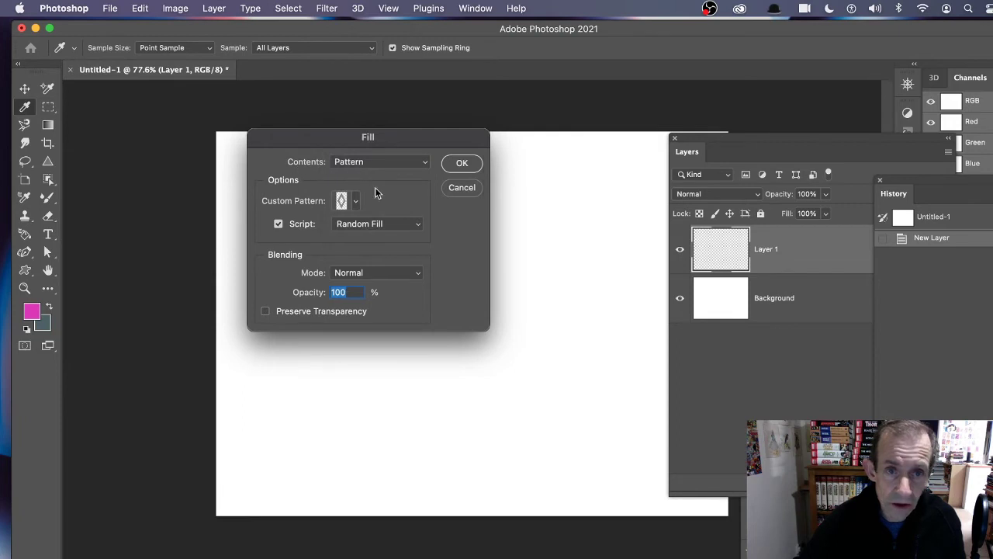
click(278, 224)
click(278, 224)
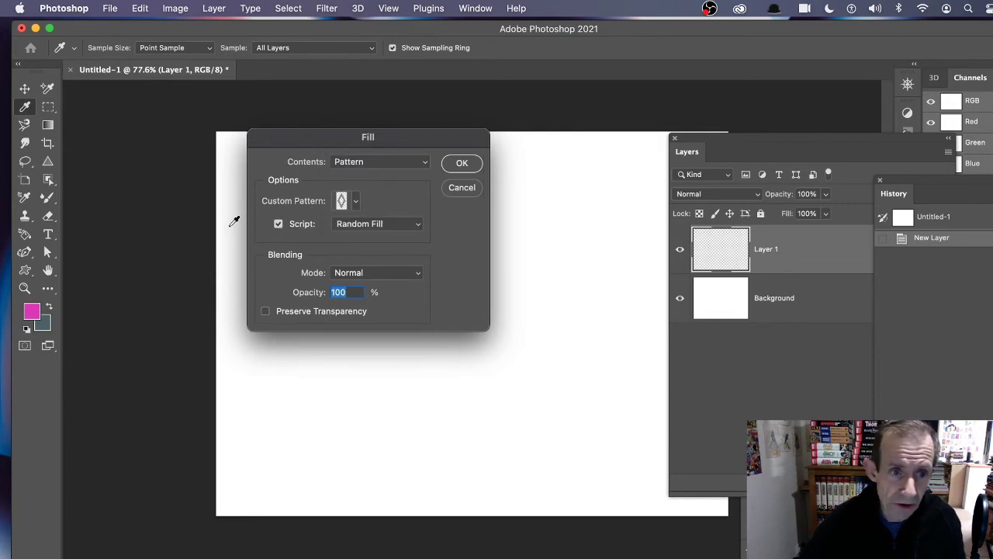
click(363, 227)
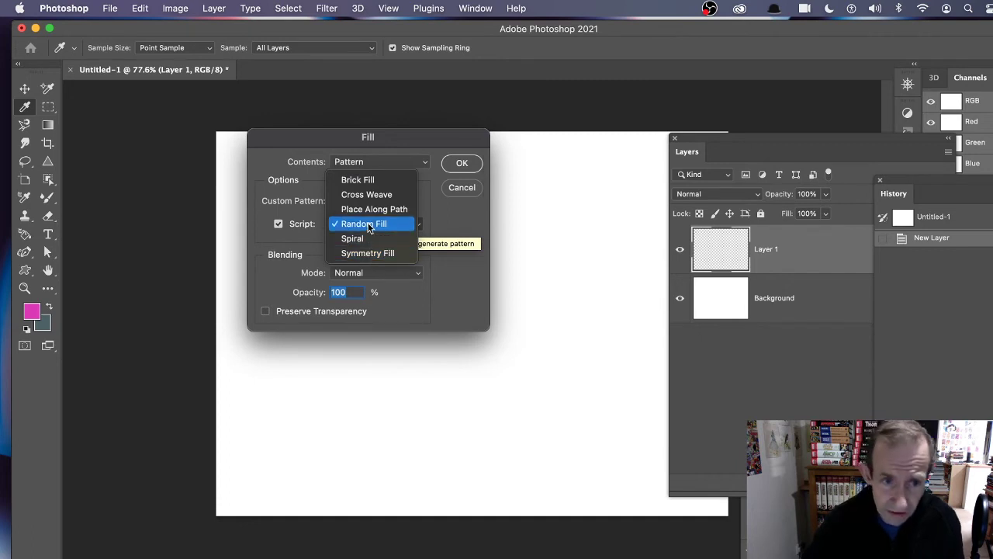
click(373, 226)
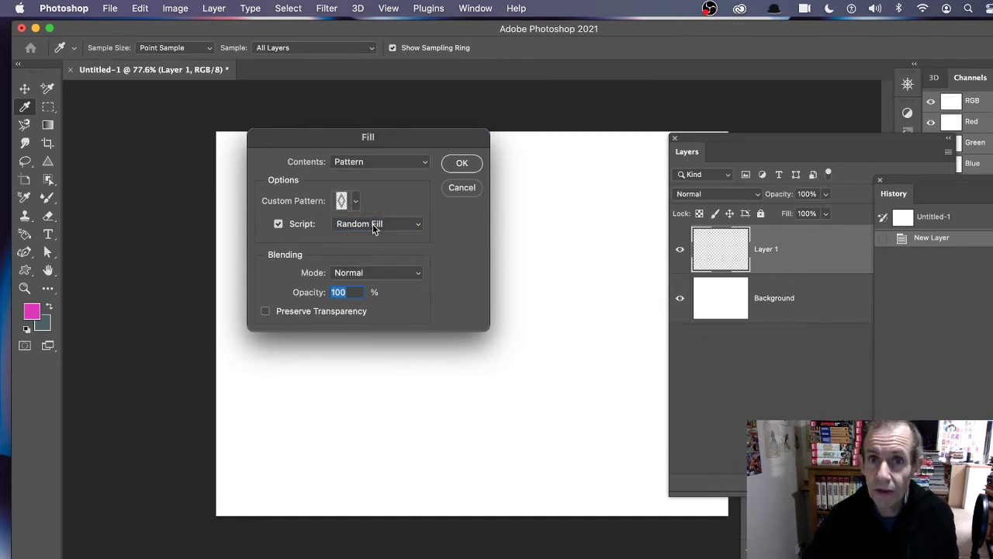
click(463, 164)
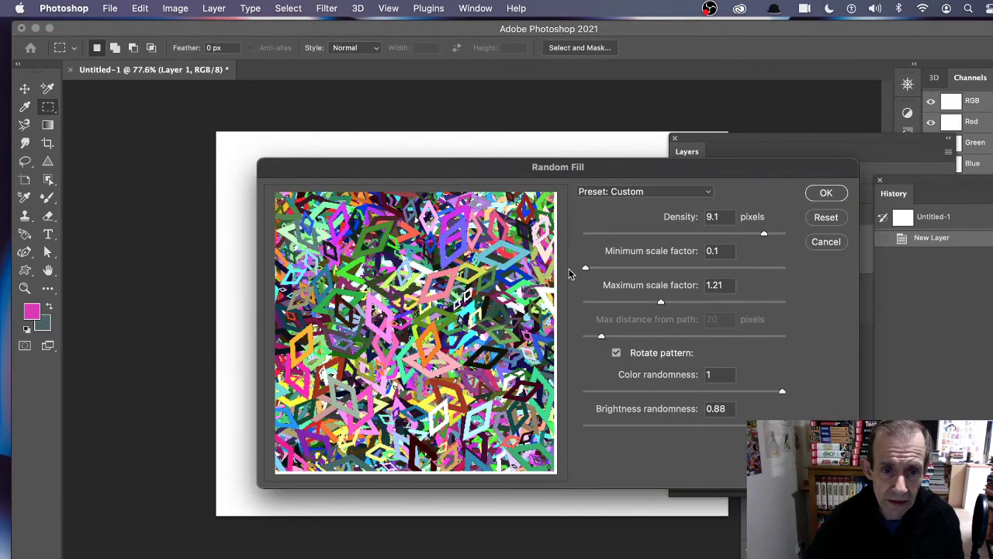
click(829, 193)
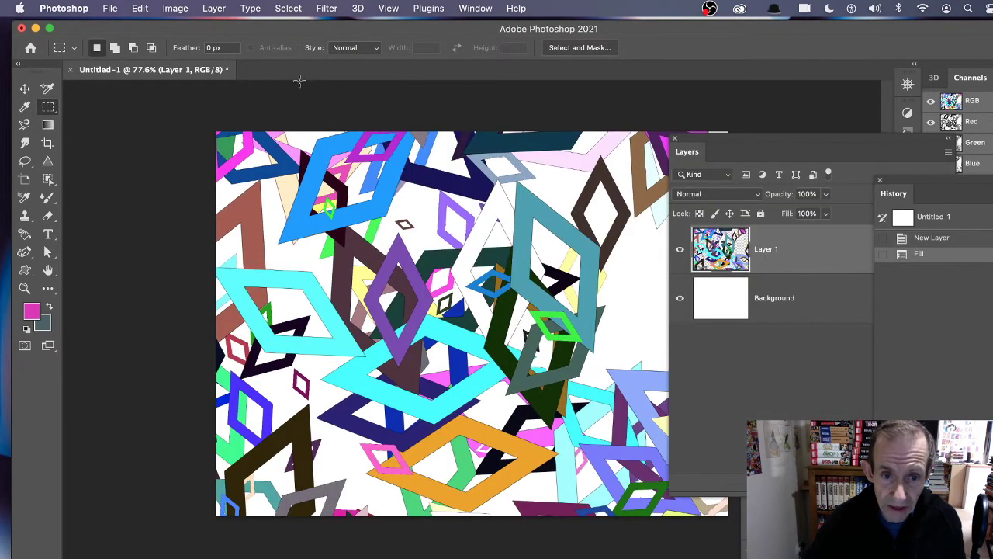
click(140, 9)
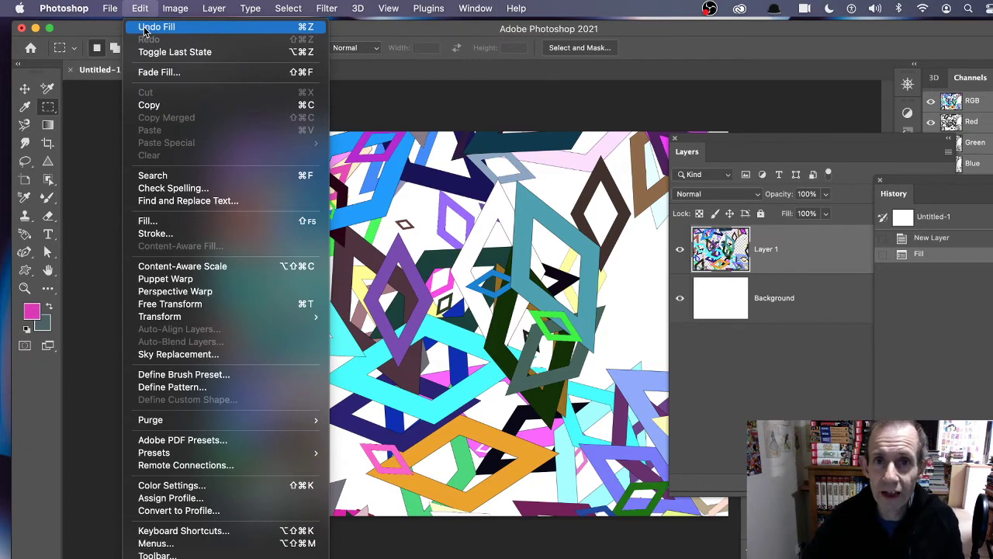
click(145, 28)
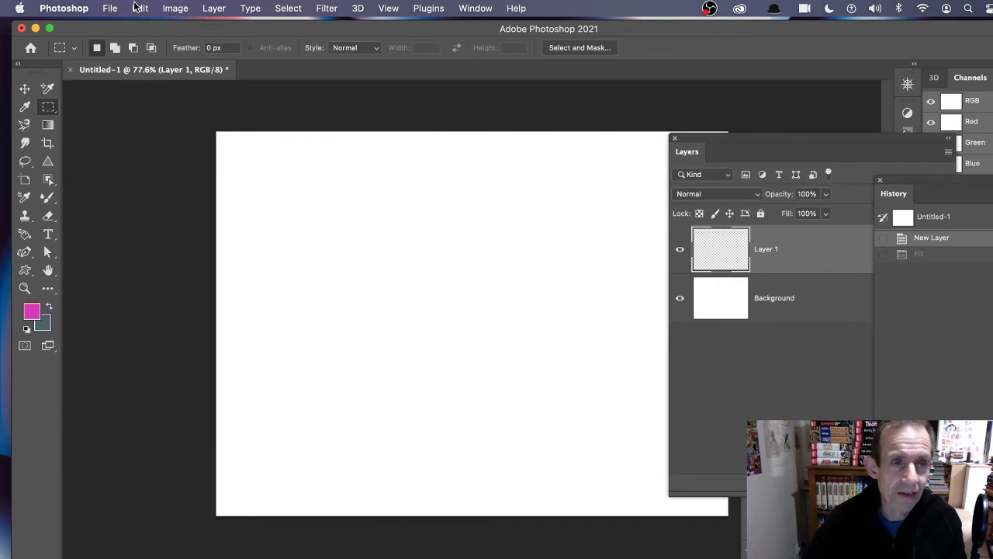
Step: Set up a pattern fill of Layer 1 with the multicoloured motif and the Random Fill script, with density at 8.8 pixels
click(140, 8)
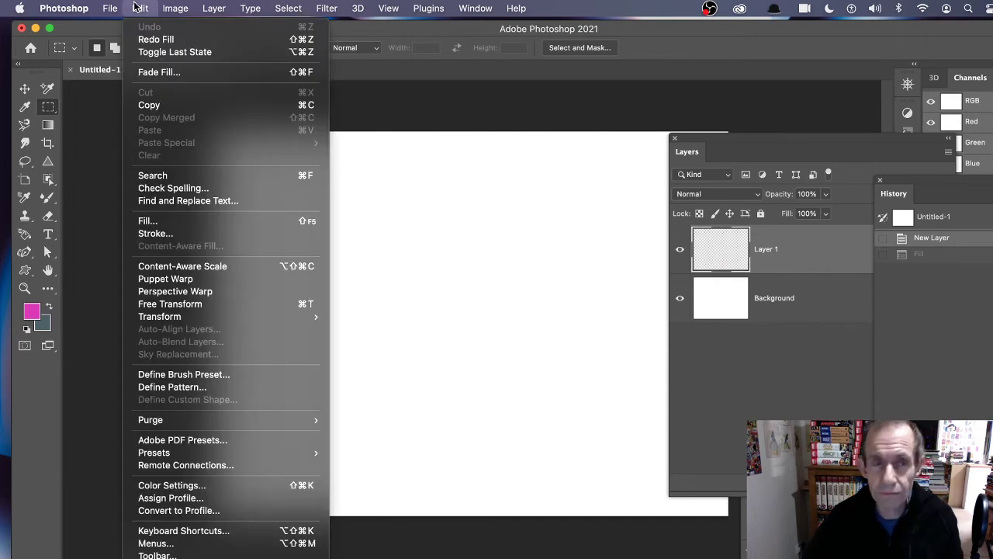
click(152, 223)
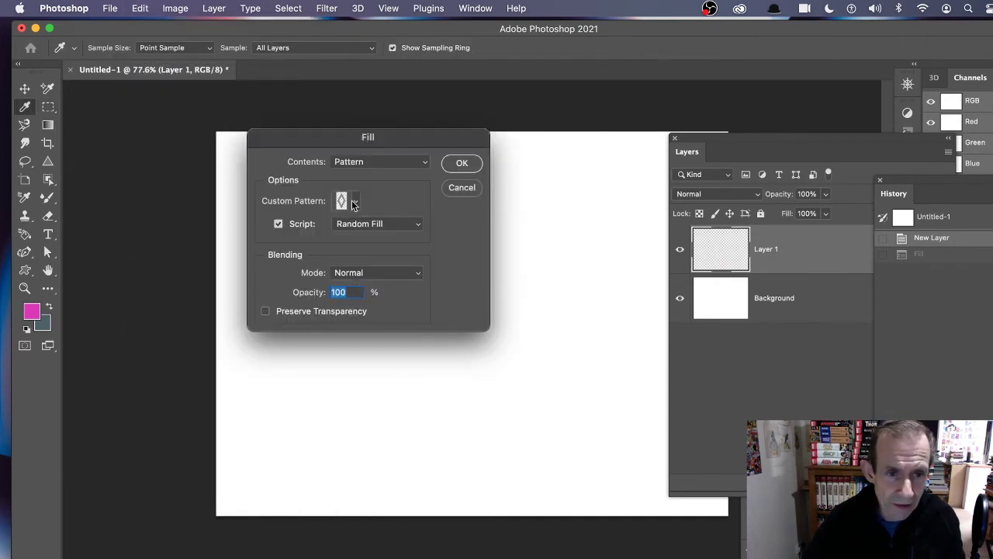
click(353, 204)
click(341, 297)
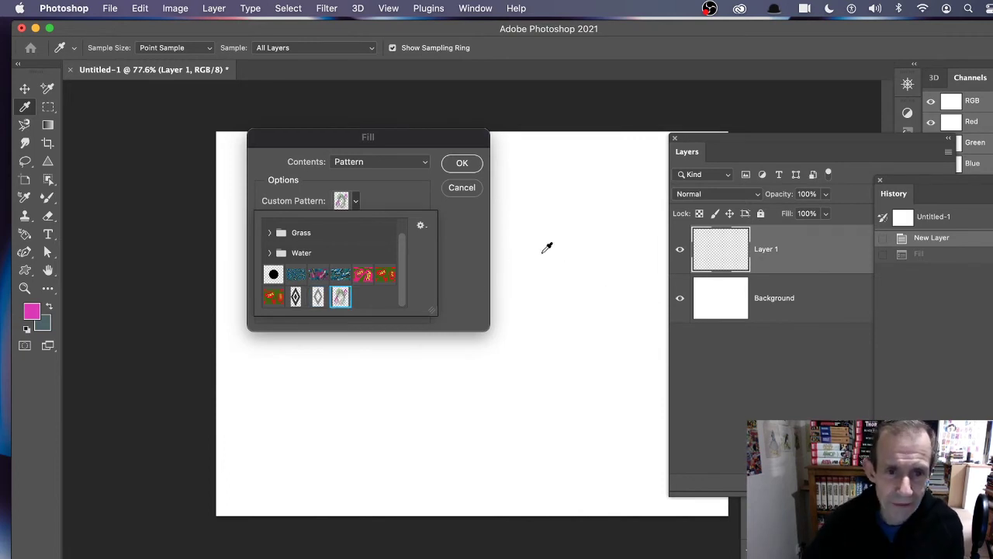
click(452, 257)
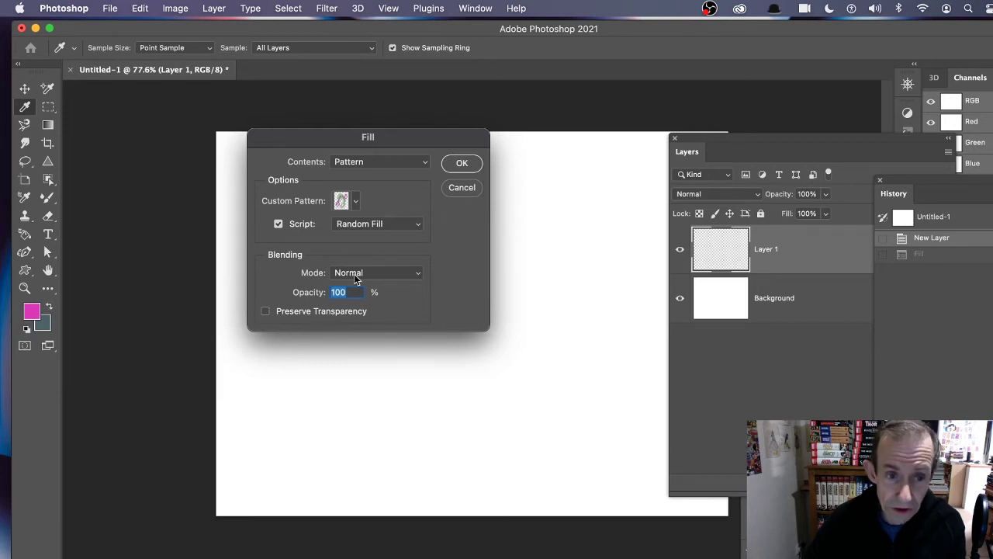
click(463, 165)
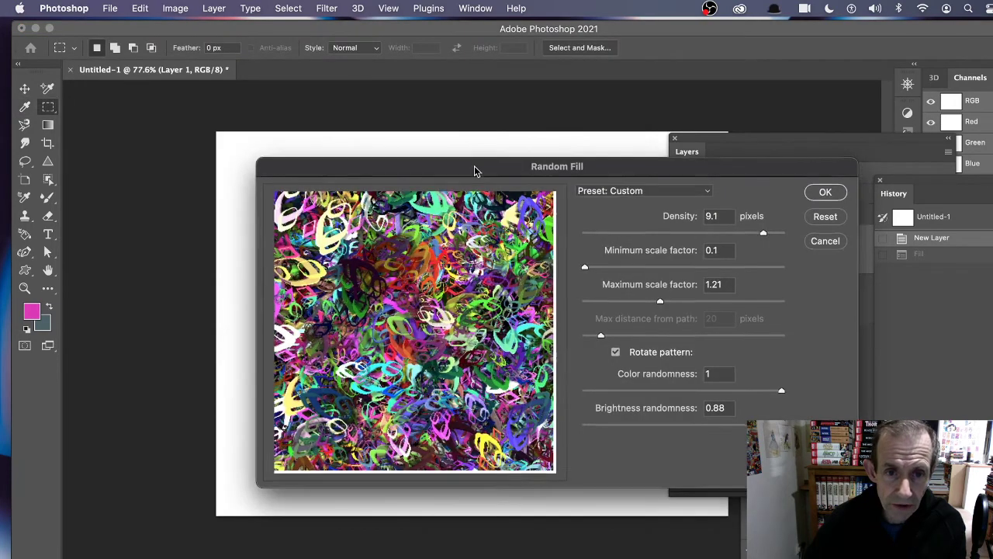
drag(475, 167, 351, 84)
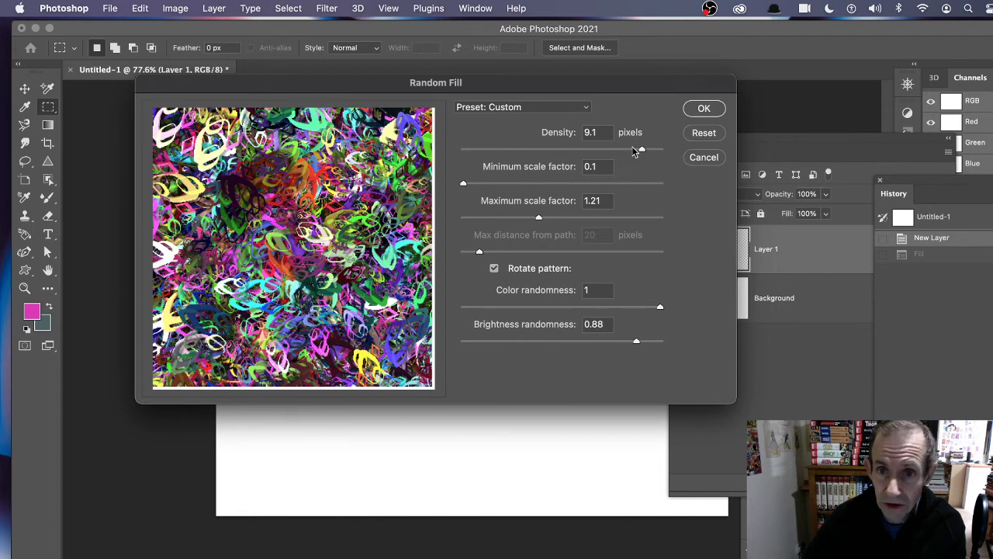
drag(639, 150, 635, 153)
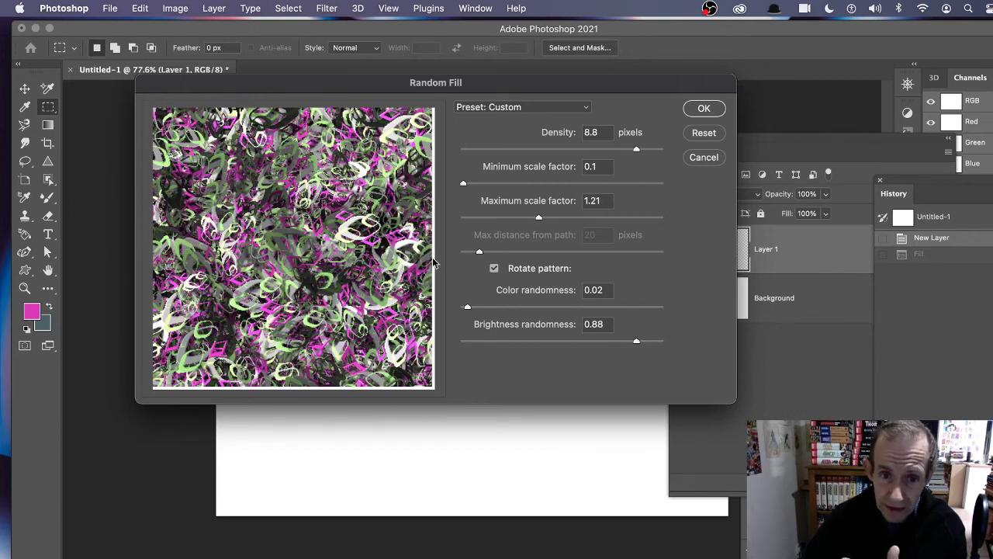
Step: Try the random fill with colour randomness and brightness randomness both at 0
drag(468, 310, 464, 308)
click(499, 341)
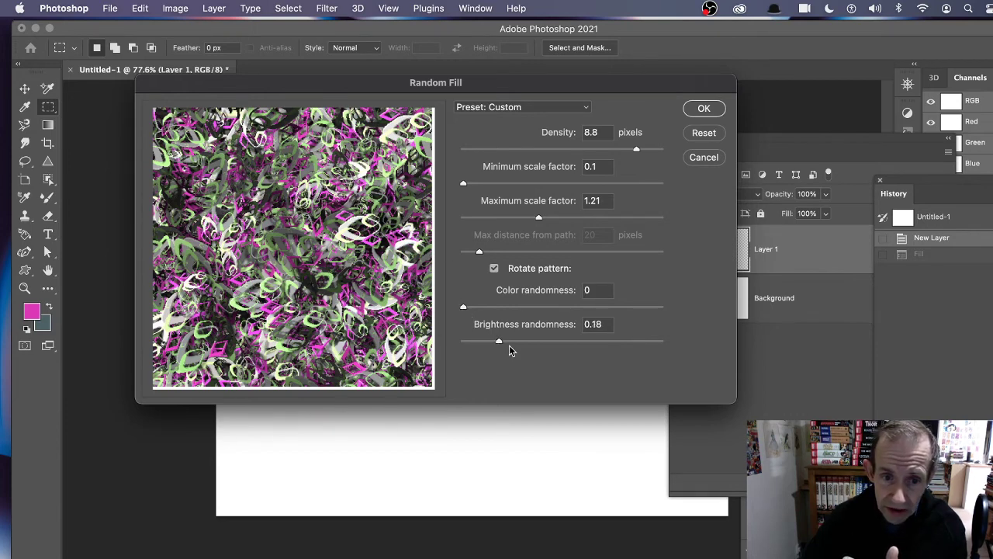
drag(482, 342, 465, 343)
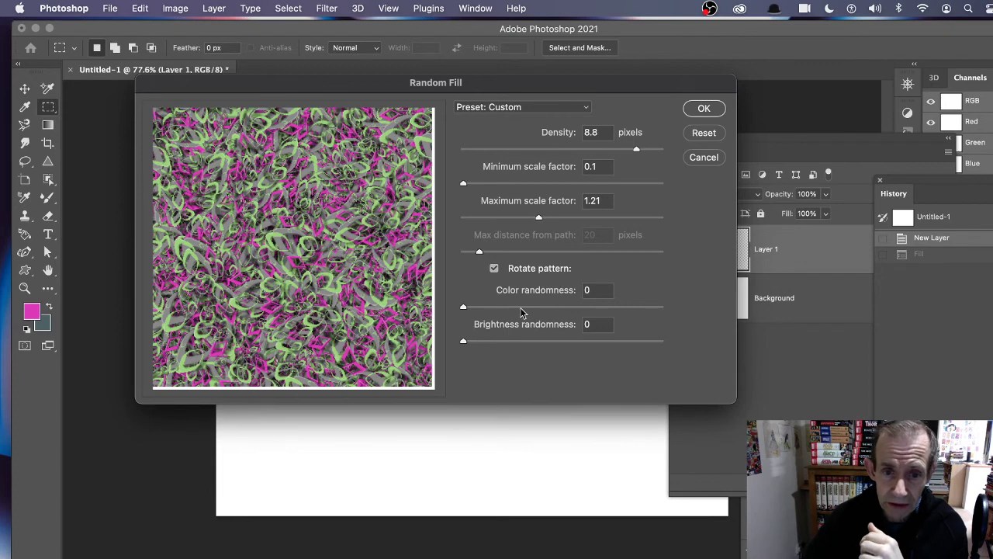
Step: Set colour randomness to 0.54 and brightness randomness to 0.76, and apply the random fill
click(569, 307)
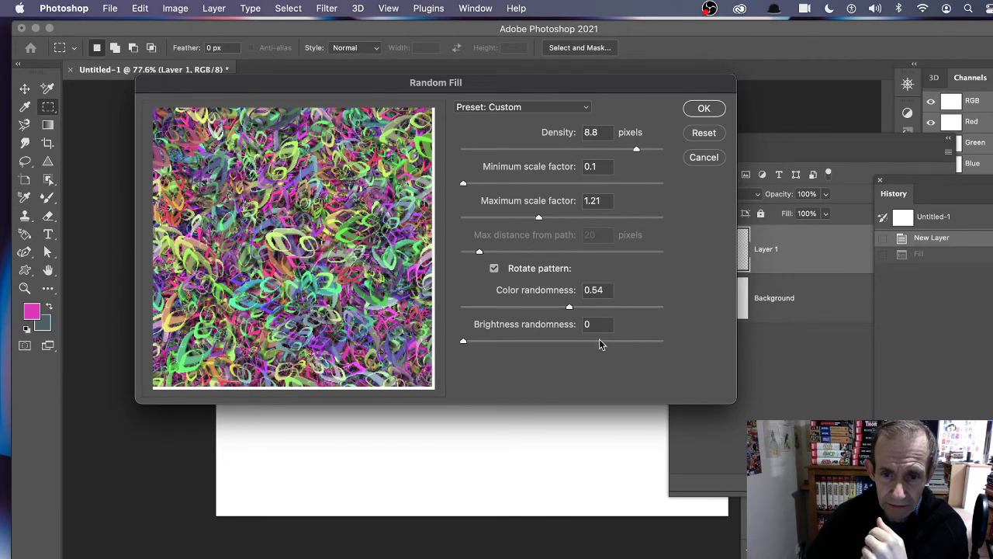
click(613, 342)
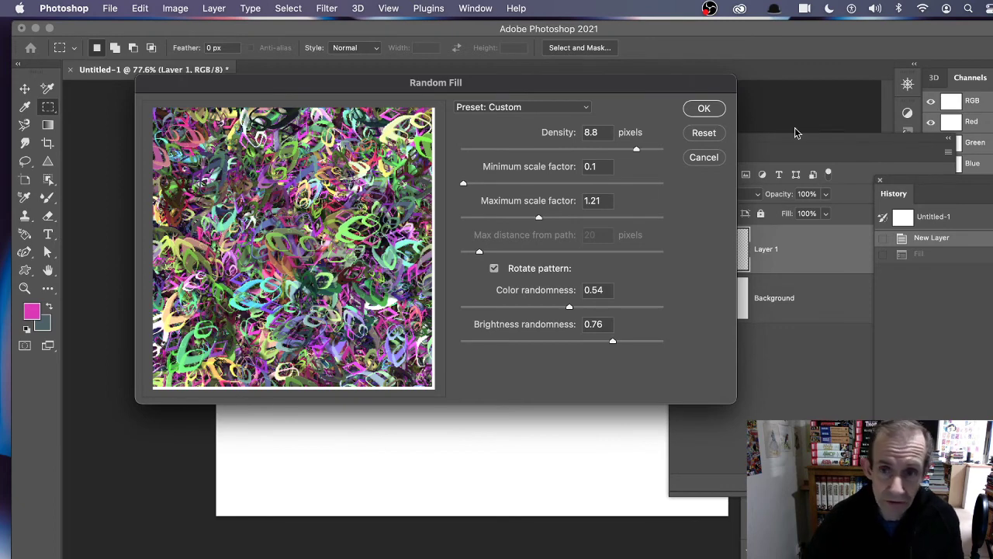
click(704, 109)
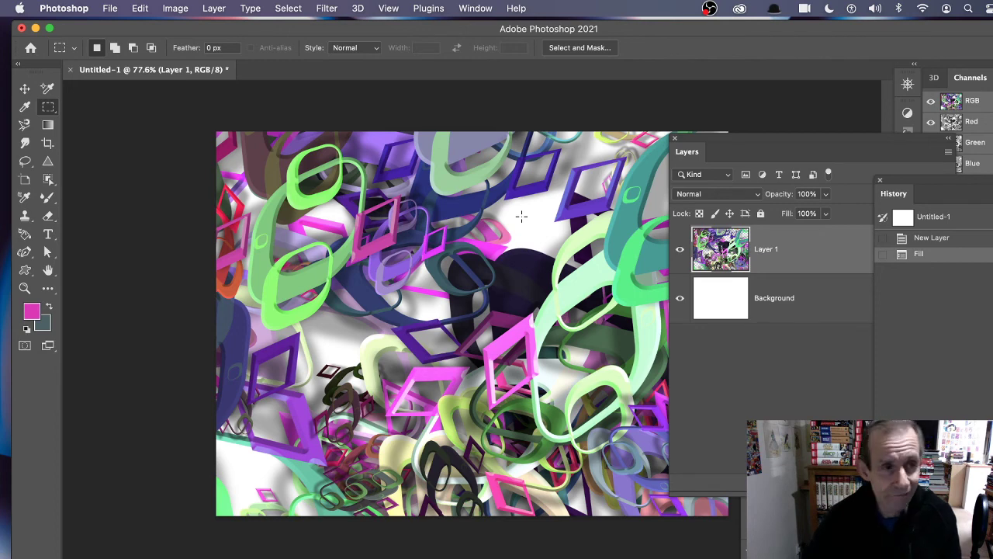
Step: Apply a second scripted random fill of the multicoloured motif over Layer 1 with the same settings
click(139, 8)
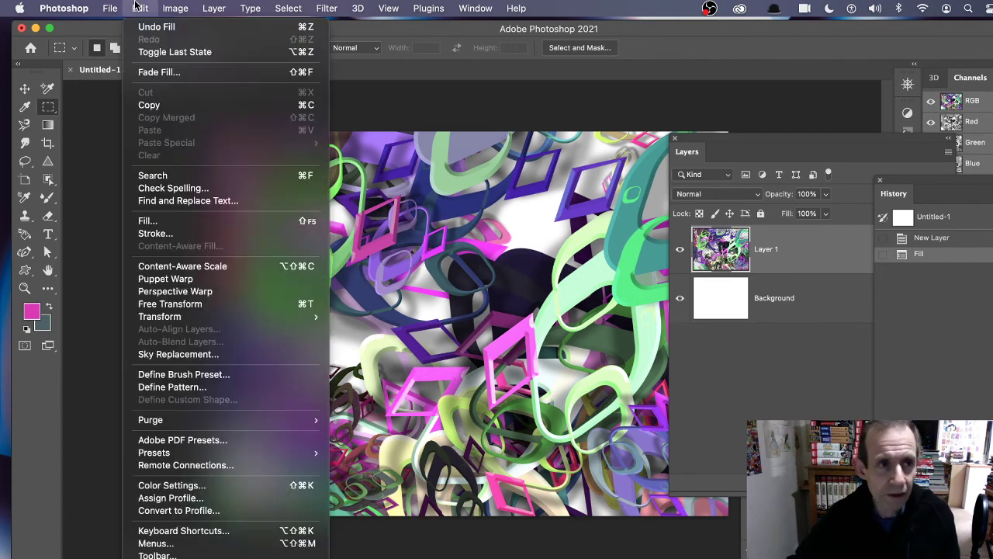
click(174, 220)
click(460, 166)
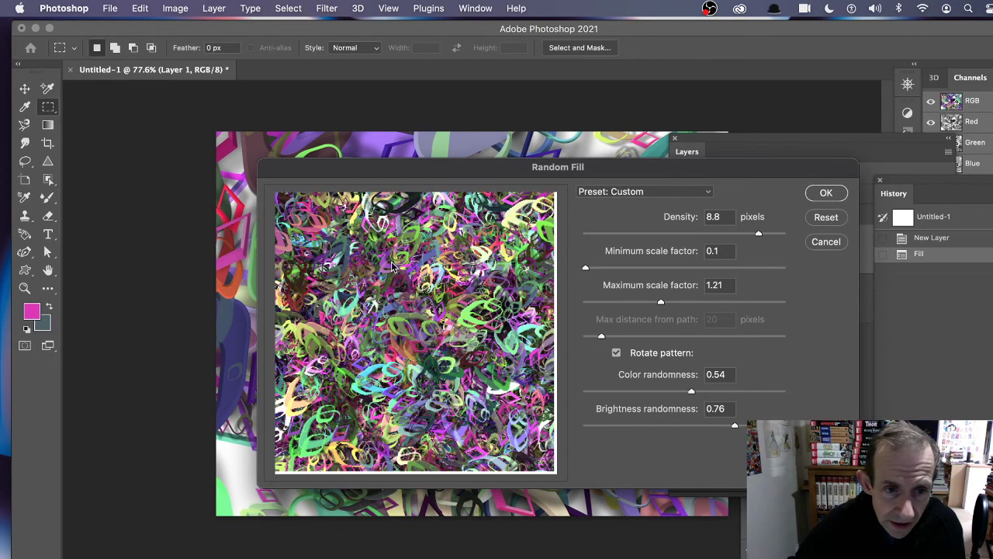
click(825, 193)
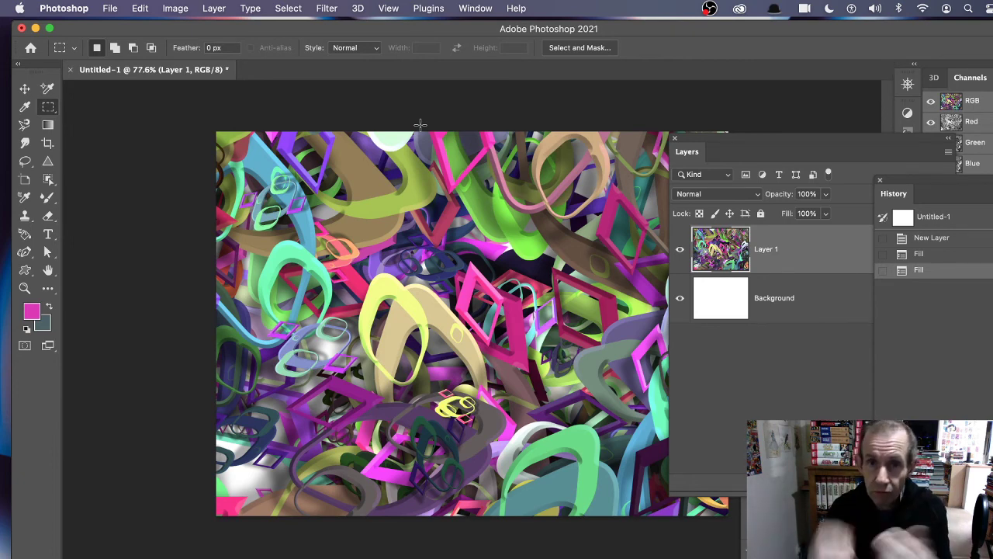
click(140, 8)
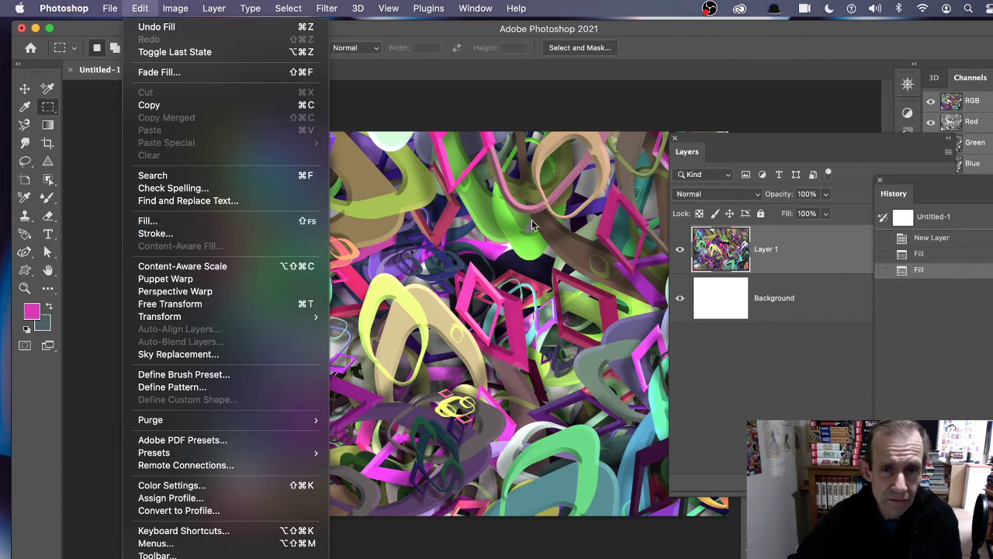
click(456, 177)
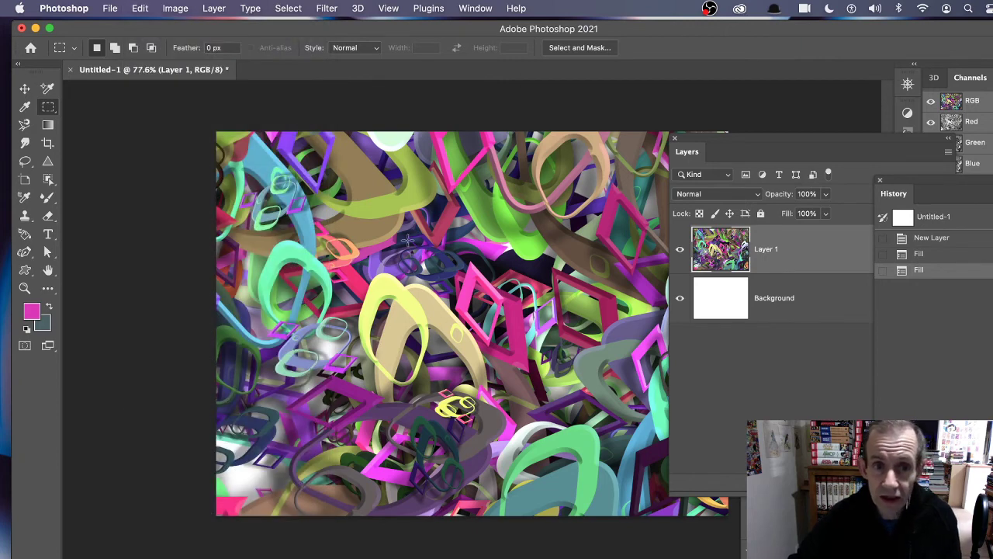
Step: Try Bevel & Emboss and Gradient Overlay on Layer 1, and apply only a Drop Shadow with its existing settings
click(213, 7)
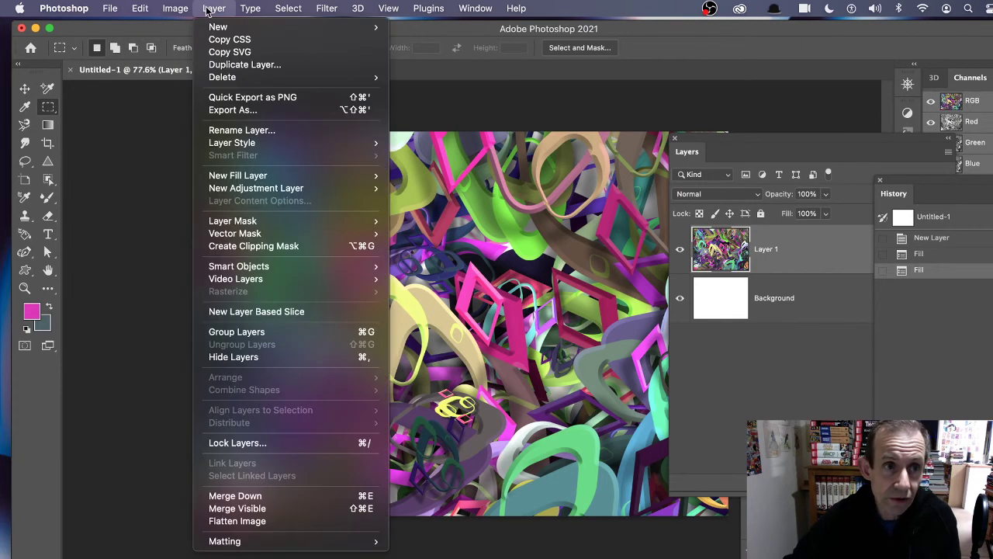
mouse_move(231, 143)
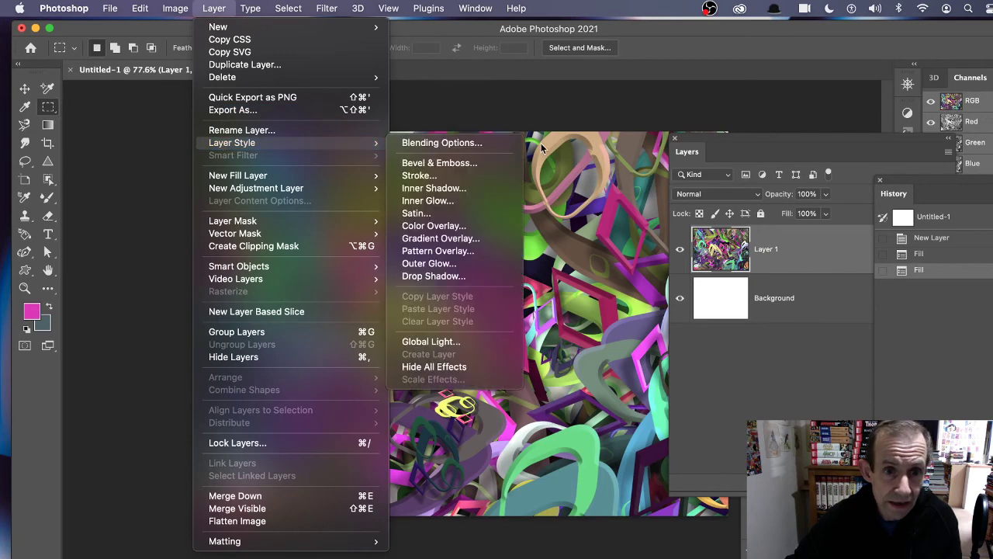
click(489, 164)
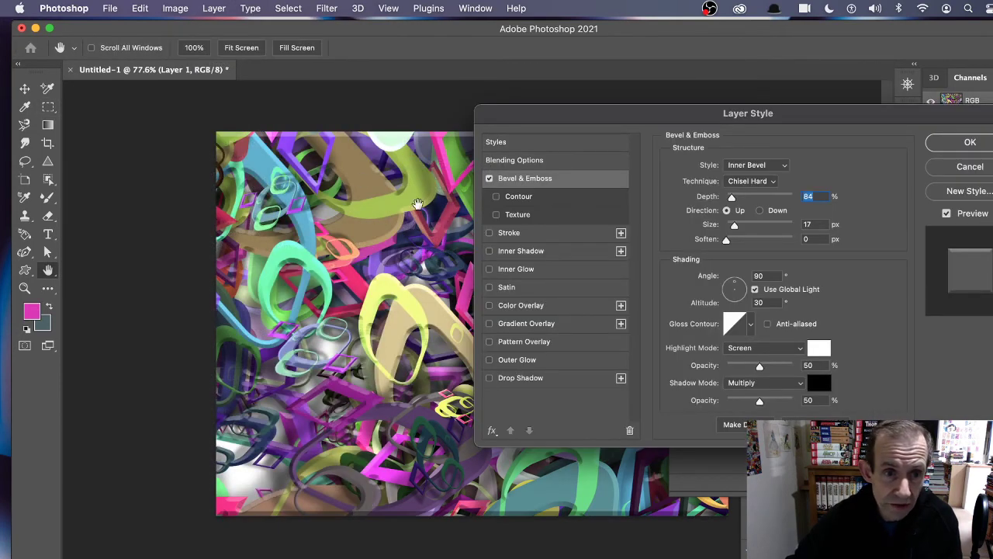
click(489, 179)
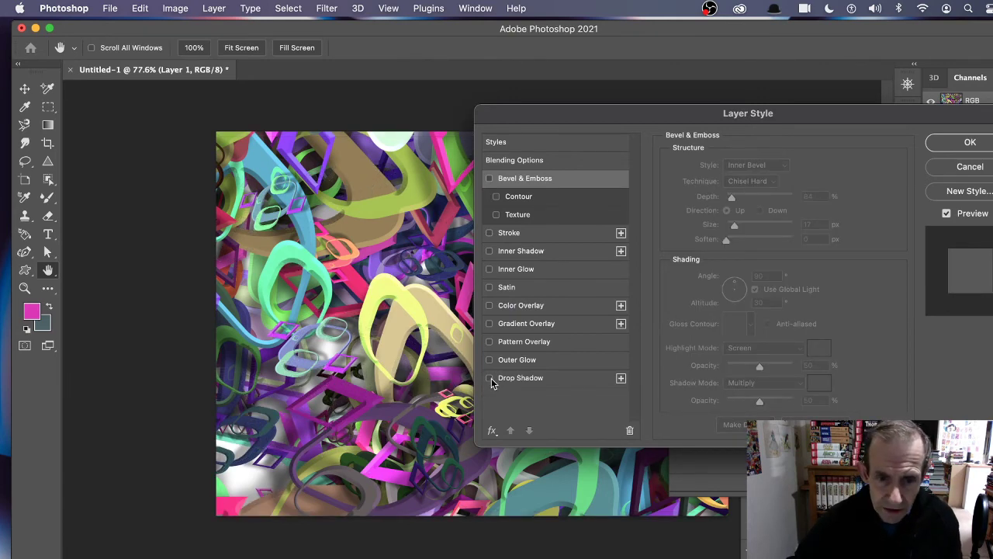
click(490, 378)
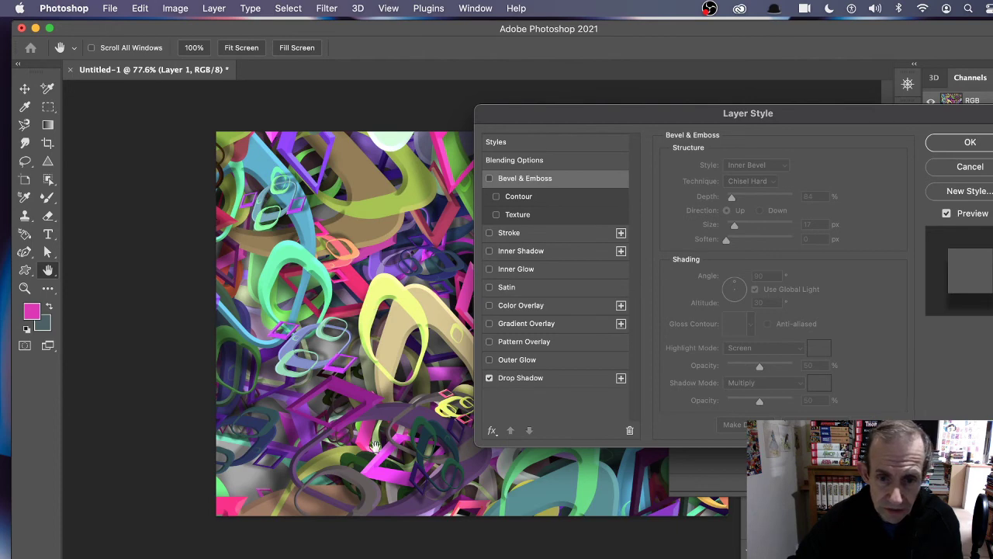
click(490, 324)
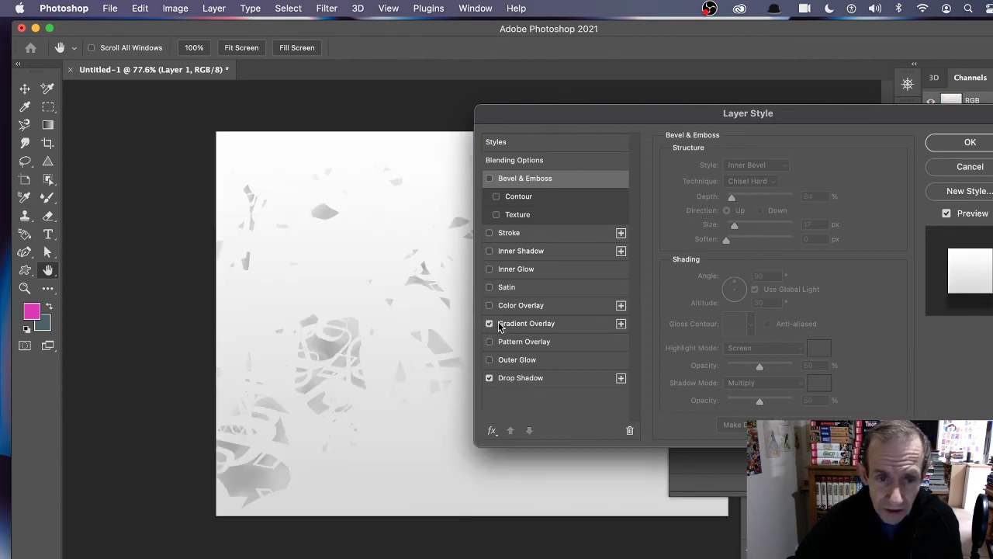
click(489, 324)
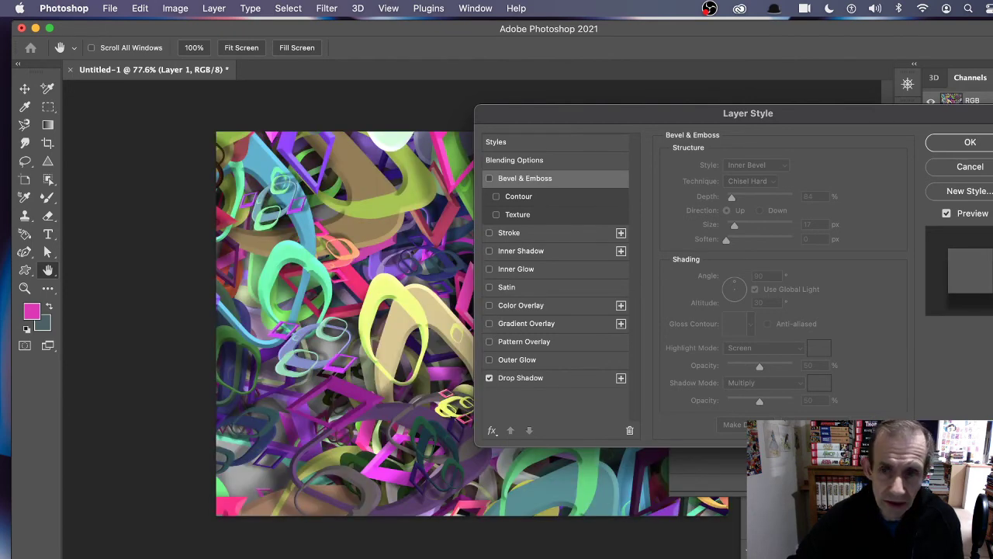
click(969, 140)
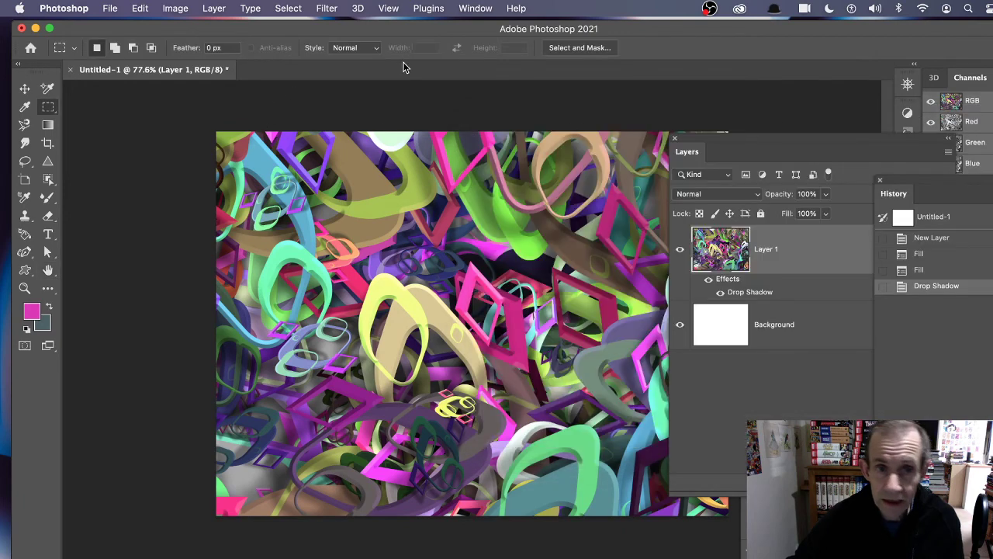
Step: Distort Layer 1 with the Liquify filter, pushing the shapes across the canvas with warp strokes at brush size 507 and pressure 100
click(327, 9)
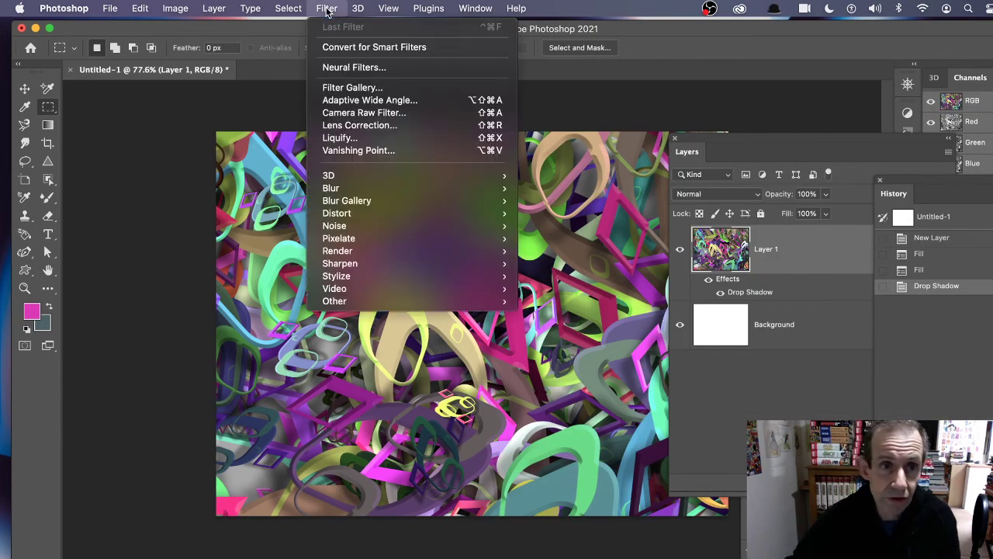
click(362, 139)
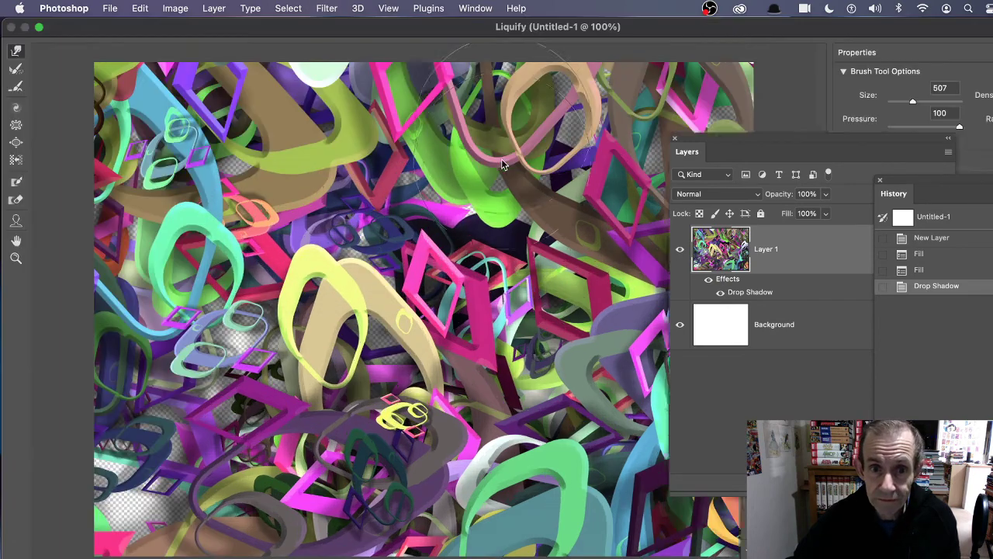
mouse_move(502, 164)
mouse_down()
mouse_move(353, 163)
mouse_move(399, 232)
mouse_move(219, 287)
mouse_move(218, 267)
mouse_move(155, 178)
mouse_up()
drag(482, 256, 365, 202)
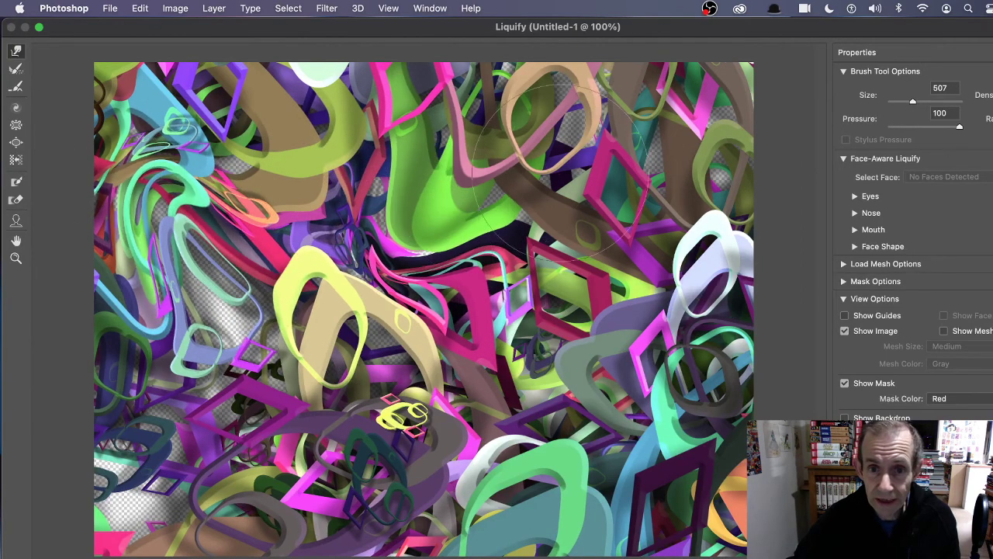
drag(683, 201, 590, 93)
drag(605, 373, 544, 451)
mouse_move(295, 466)
mouse_down()
mouse_move(233, 434)
mouse_move(194, 466)
mouse_up()
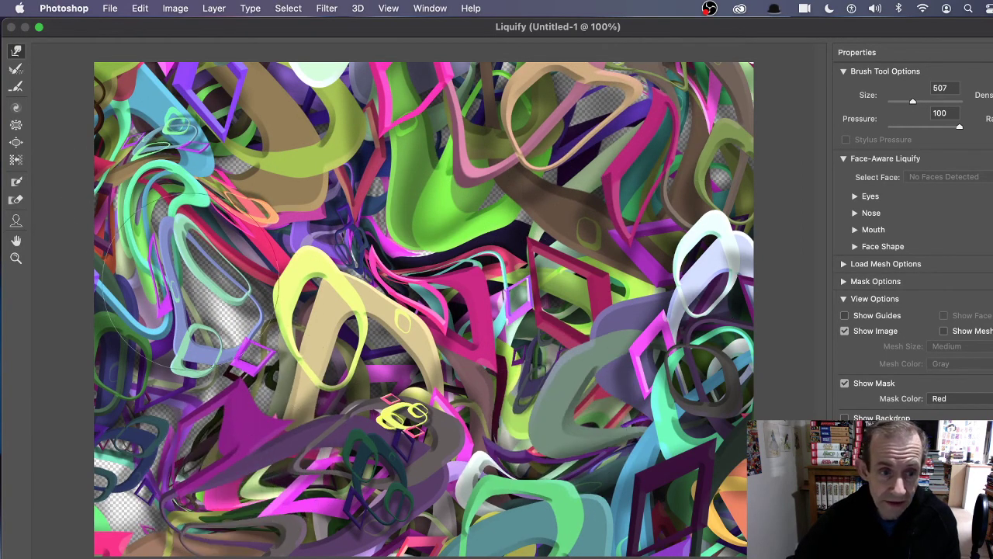
drag(155, 311, 140, 233)
drag(466, 326, 500, 248)
drag(380, 302, 419, 287)
drag(442, 435, 473, 458)
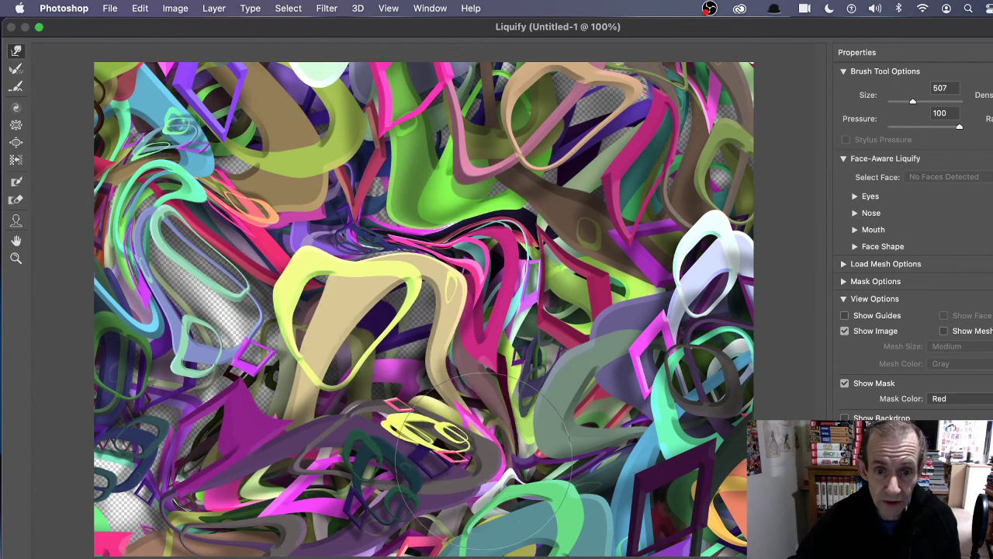
drag(497, 372, 535, 357)
key(Return)
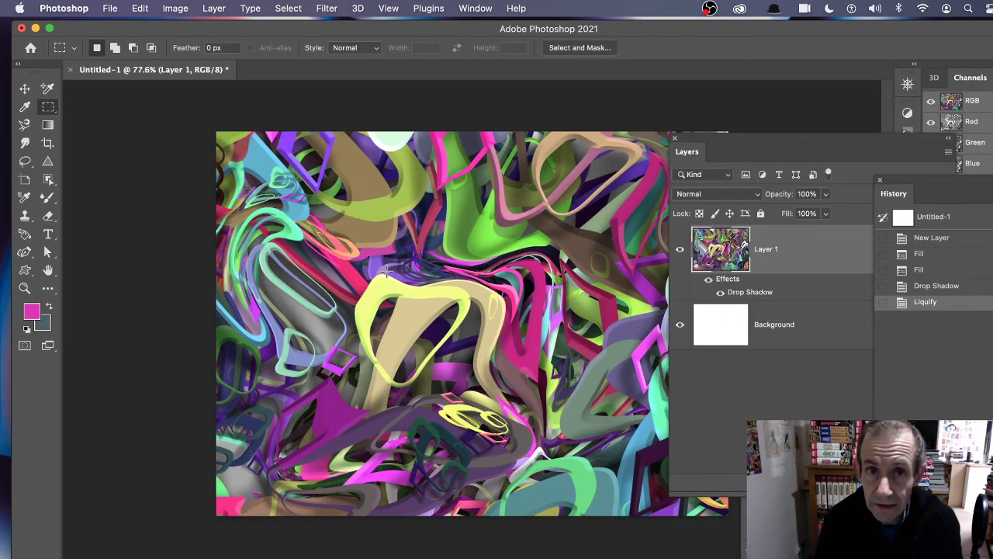
Step: Fill the liquified layer again with the multicoloured motif using the Random Fill script at a density of 2.5 pixels
click(140, 8)
click(178, 221)
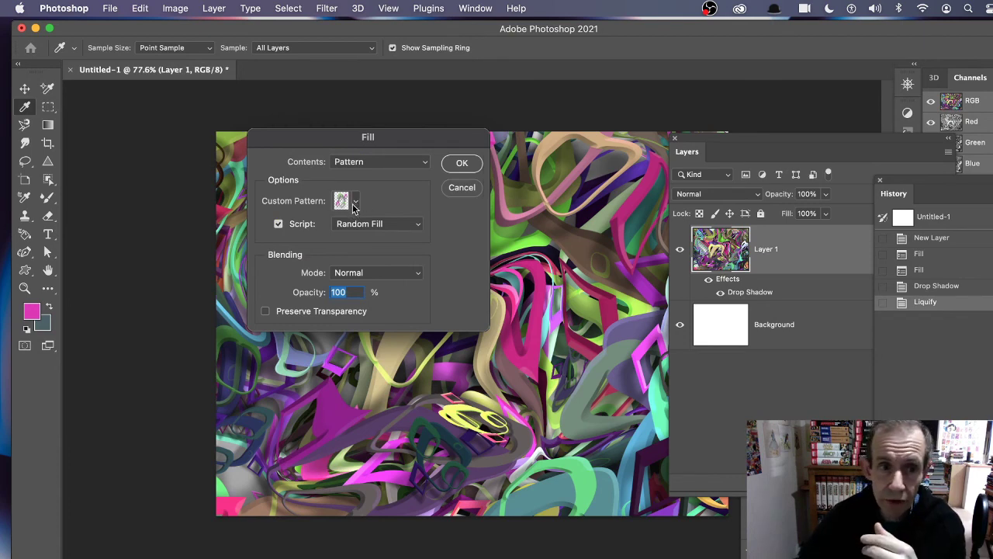
click(355, 203)
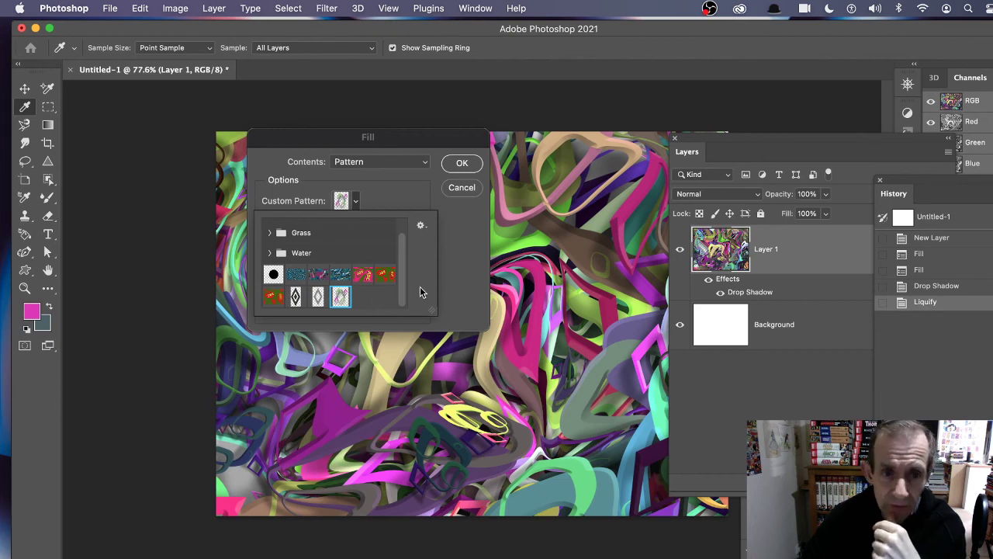
click(478, 249)
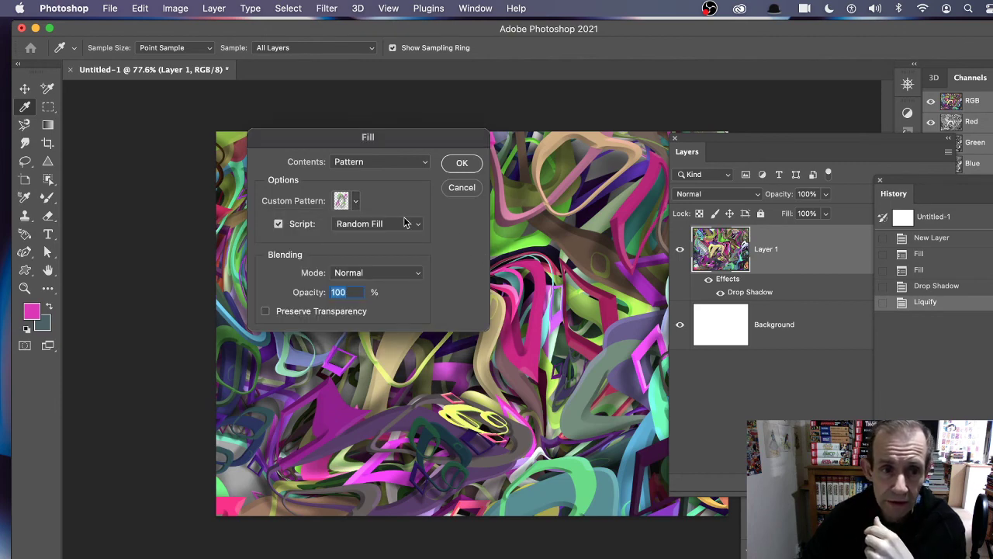
click(462, 164)
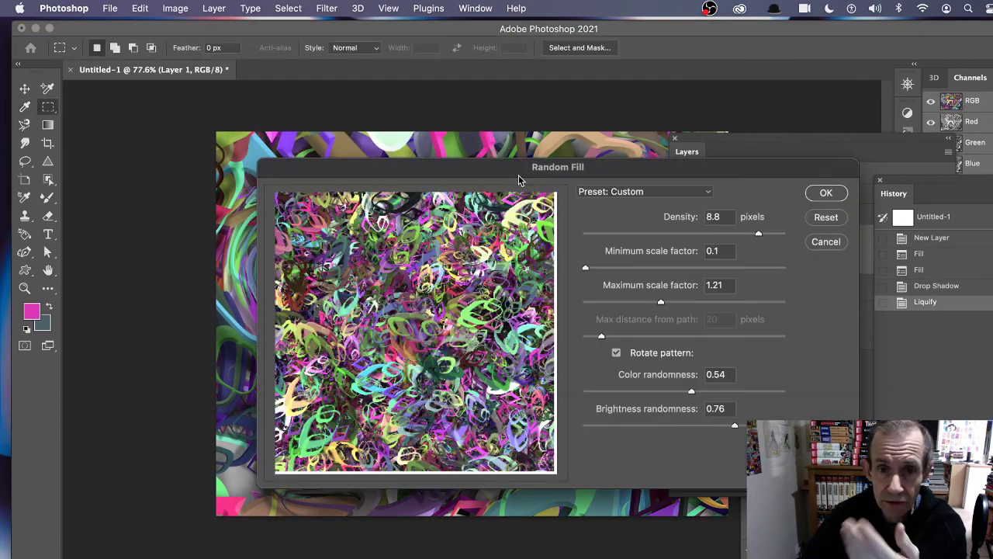
drag(650, 233, 634, 235)
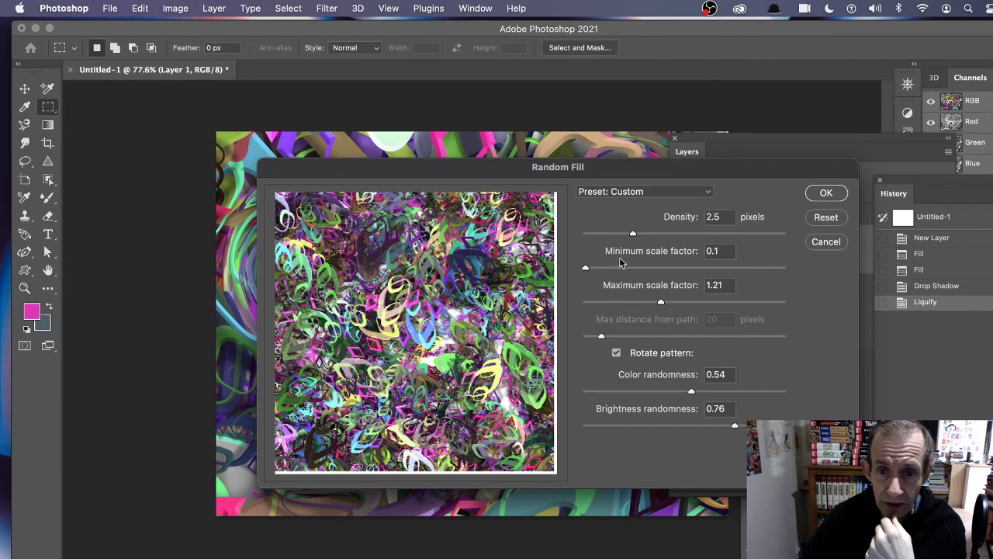
click(826, 193)
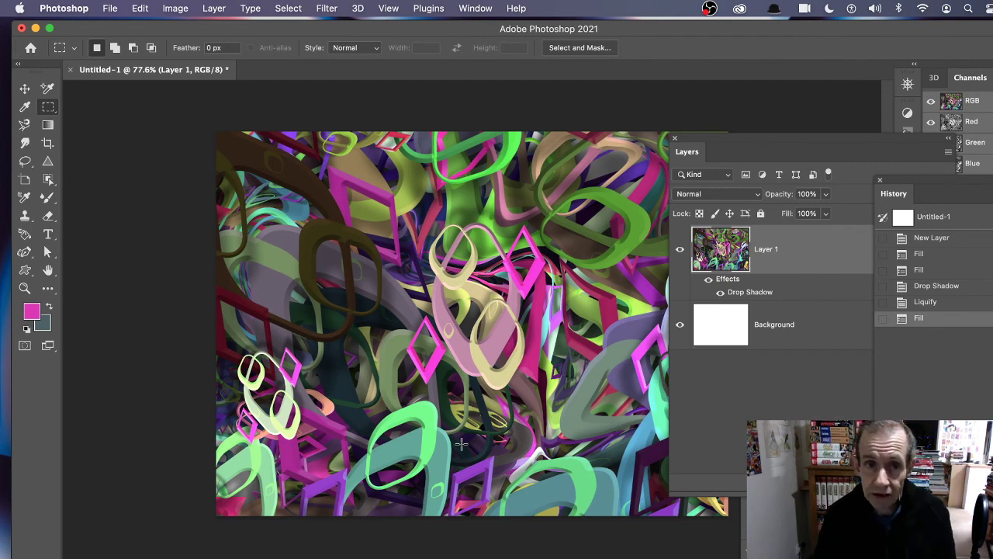
Step: Convert Layer 1 to greyscale tones with the Black & White adjustment
click(176, 11)
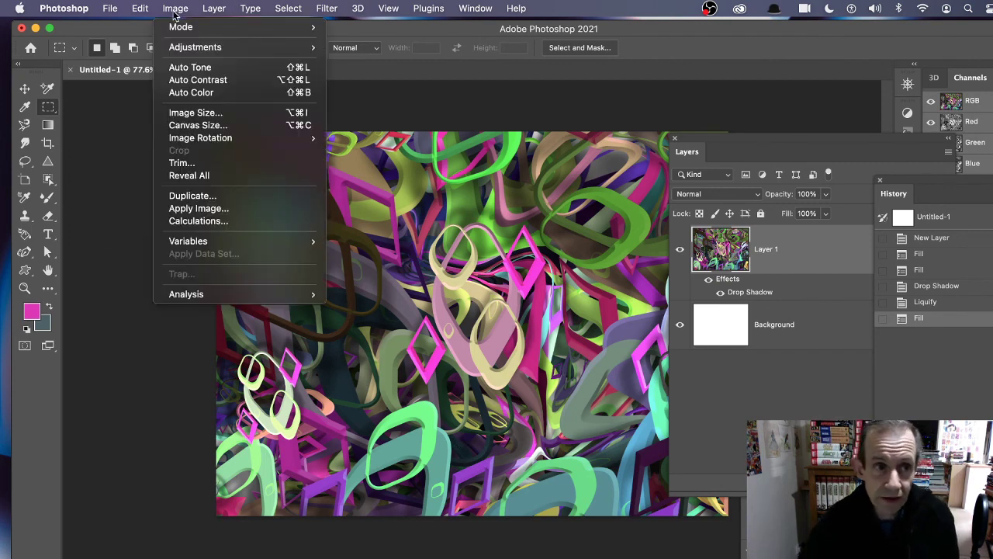
mouse_move(194, 47)
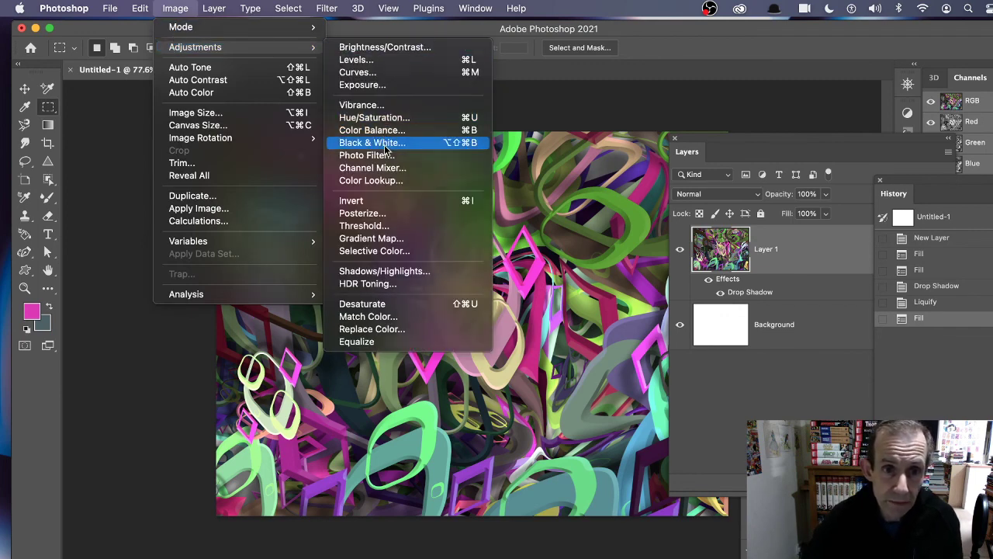
key(Escape)
drag(492, 158, 470, 160)
click(660, 117)
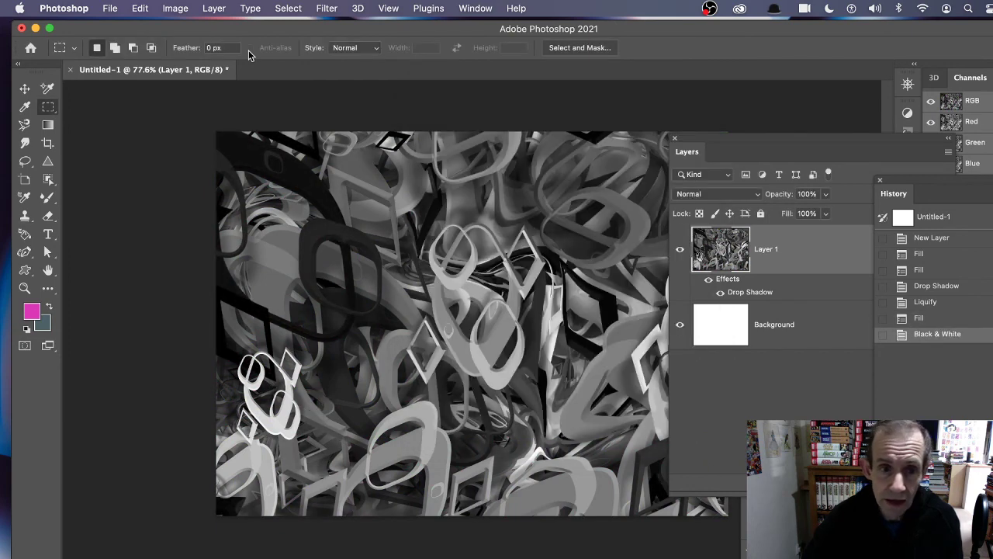